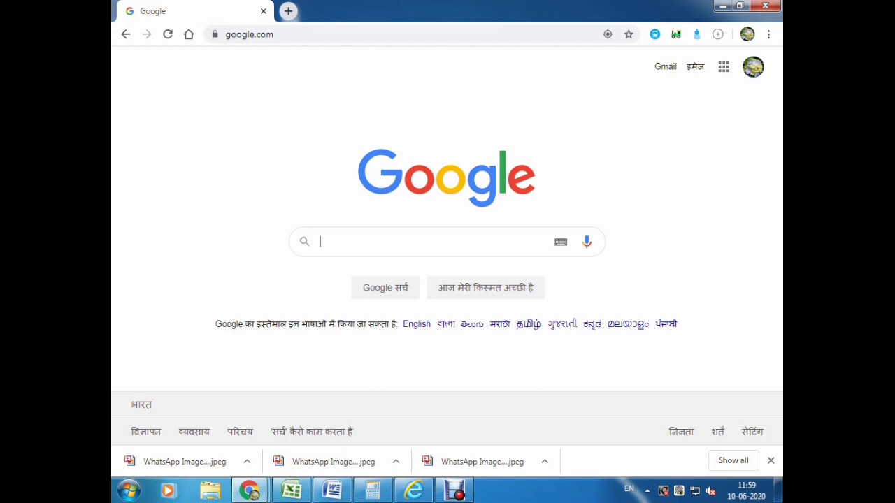
Search Google for 'mp tribal'
text(sc)
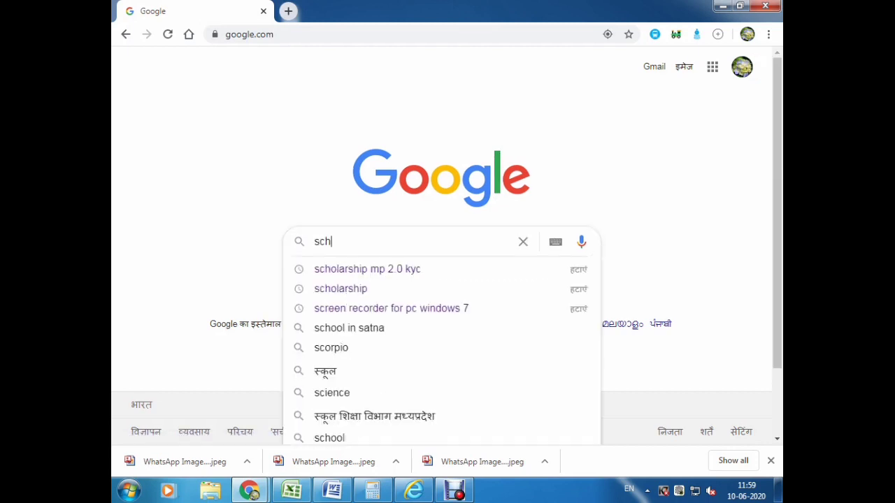
text(h)
key(BackSpace)
key(BackSpace)
key(BackSpace)
text(mp tri)
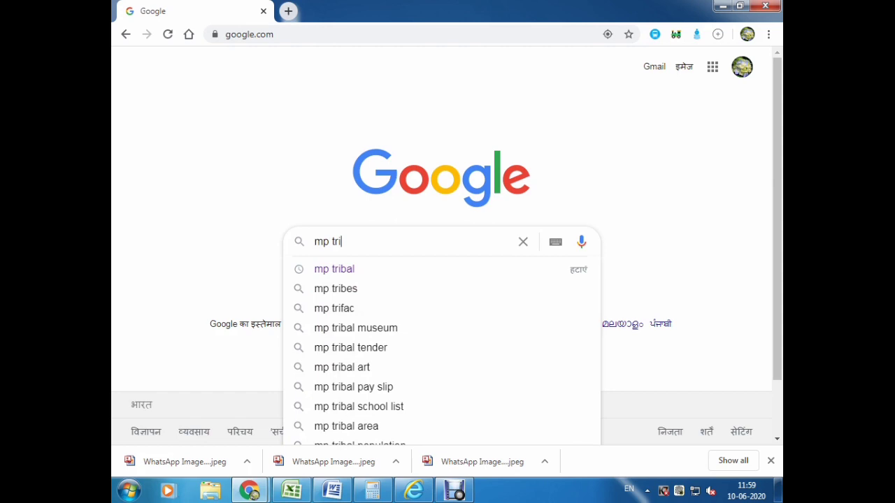
key(Down)
key(Return)
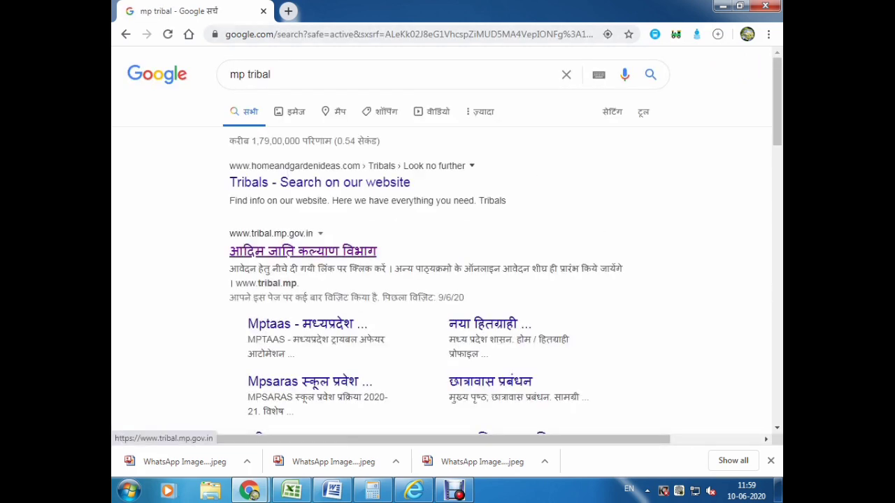
Open the Tribal Welfare Department website, close its links popup, and open MPTAAS in a new tab
click(303, 251)
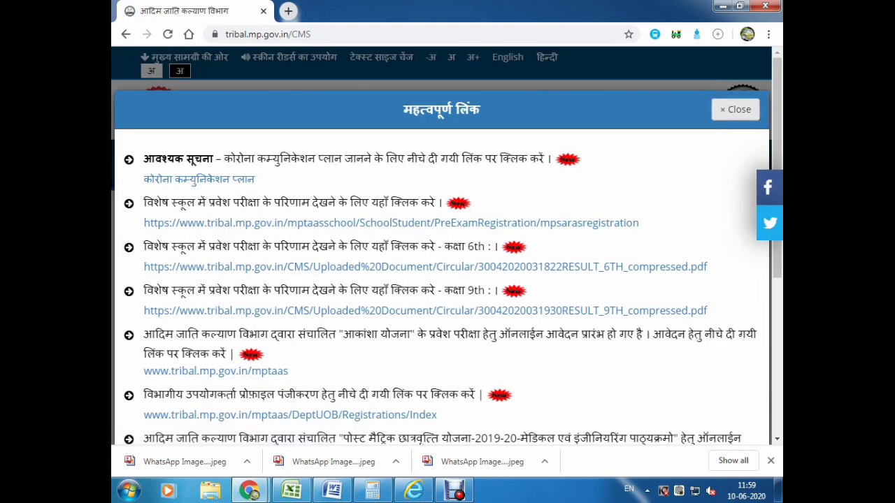
key(Escape)
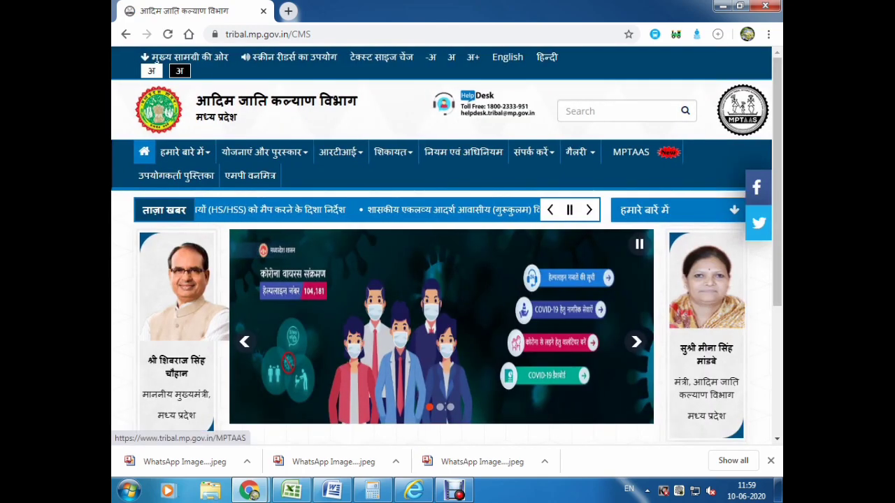
click(631, 152)
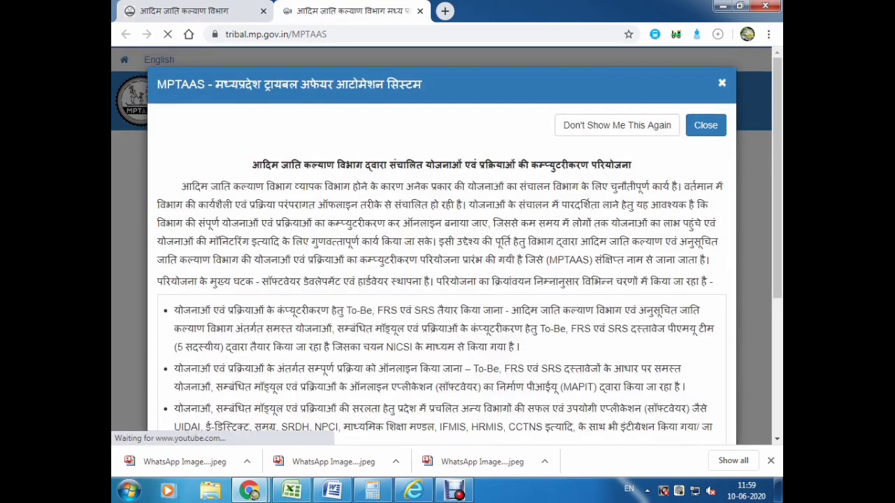
Dismiss the MPTAAS popup and log in with the student's user ID, password and captcha code
key(Escape)
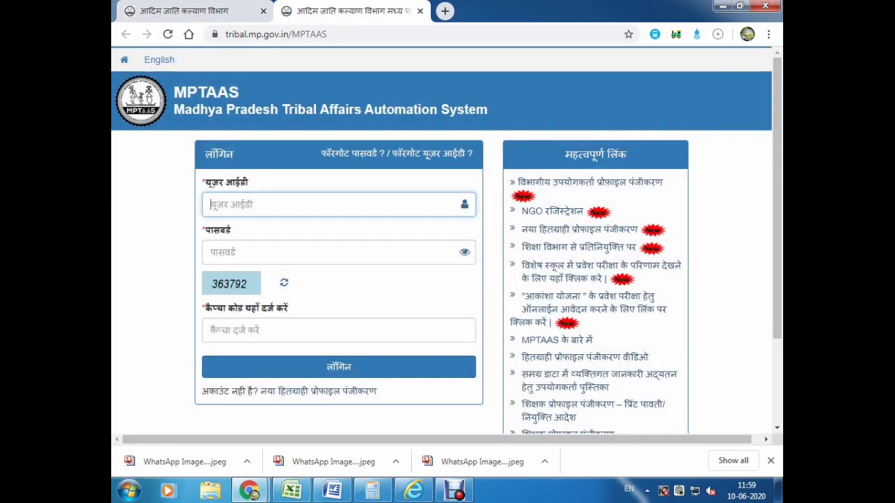
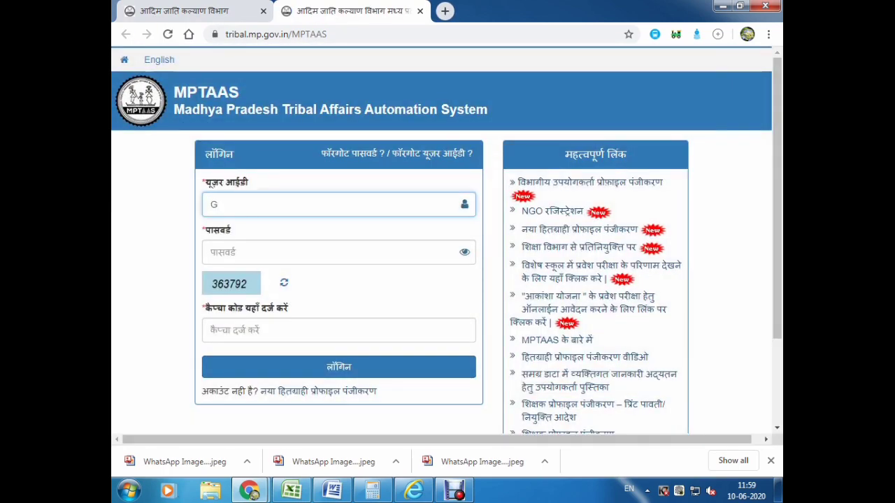
key(Tab)
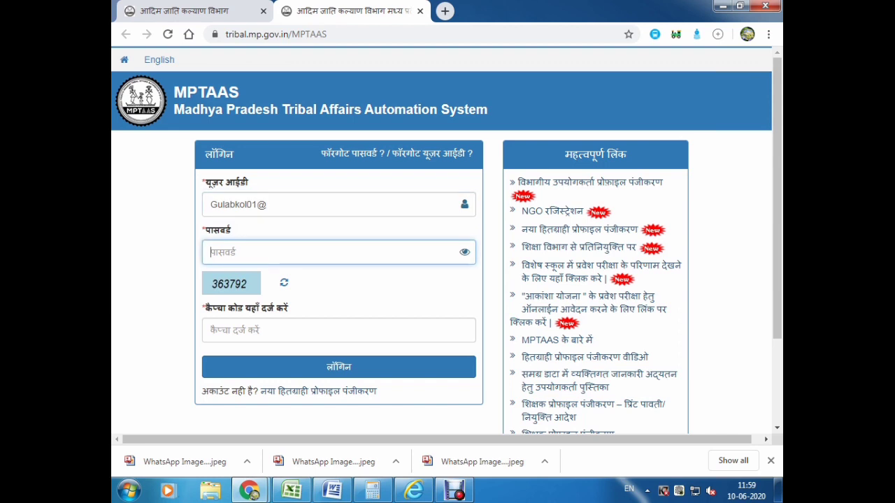
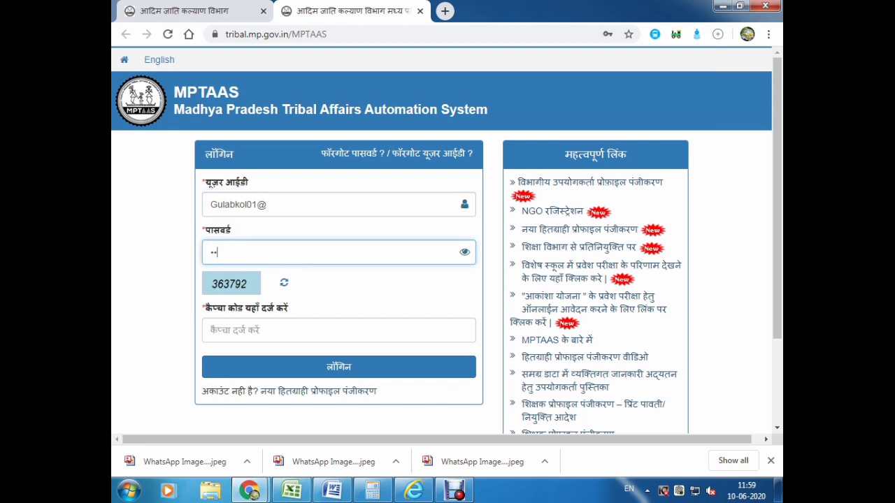
key(Tab)
key(Tab)
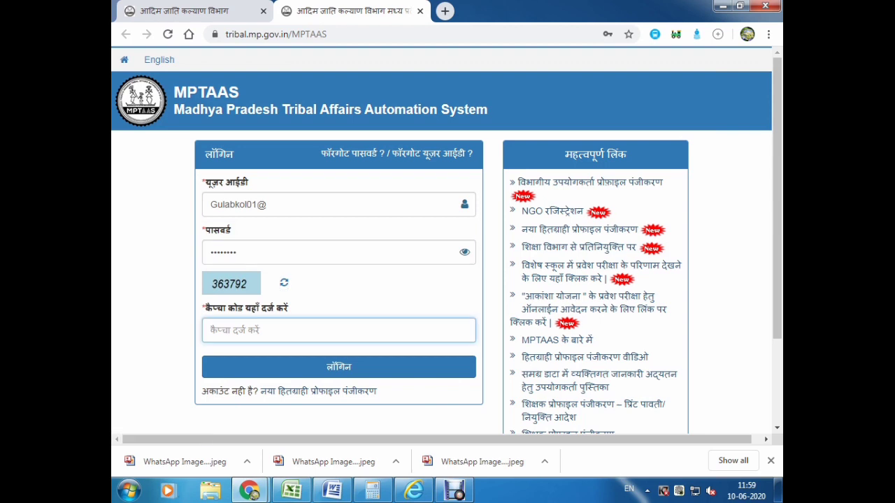
scroll(448, 241, down, 2)
key(Return)
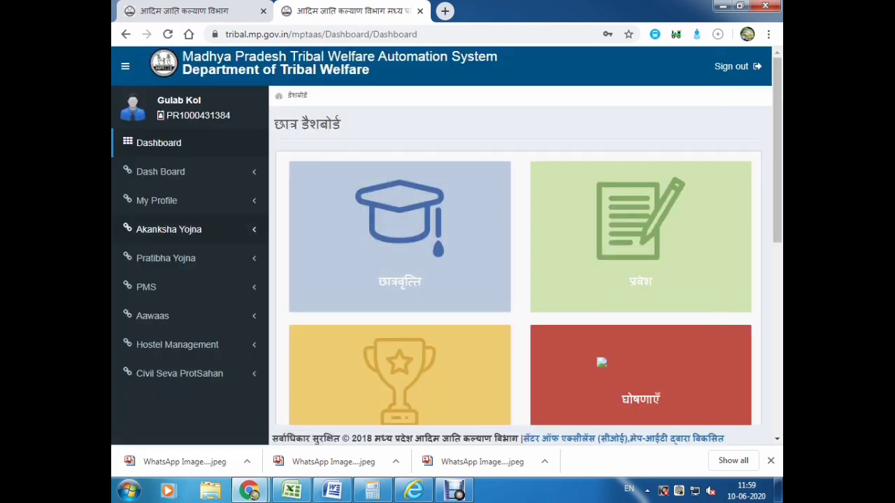
Open the Aawaas Application Apply form from the sidebar
scroll(168, 230, down, 3)
click(153, 119)
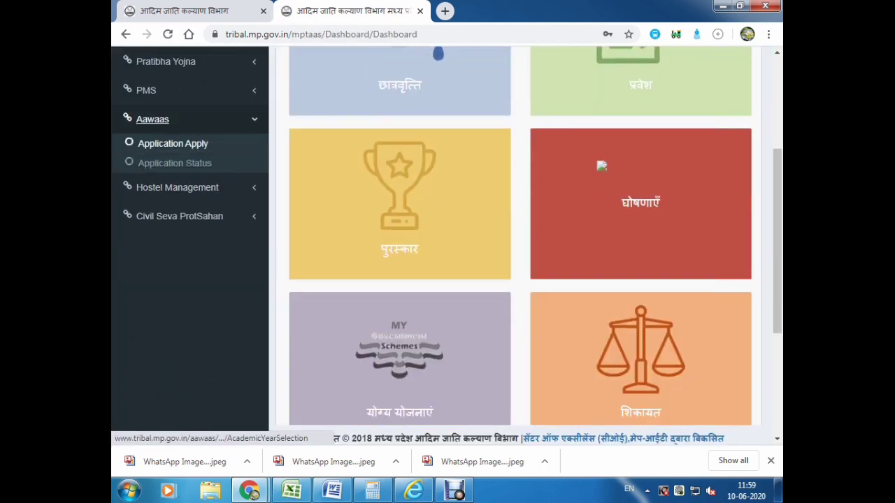
click(173, 143)
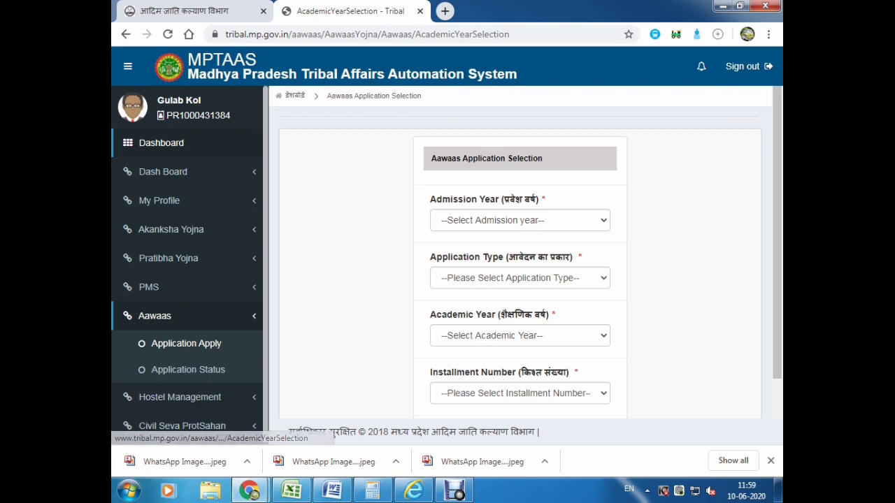
Choose admission year 2019-20, application type Fresh and 1st Installment, then proceed
click(519, 221)
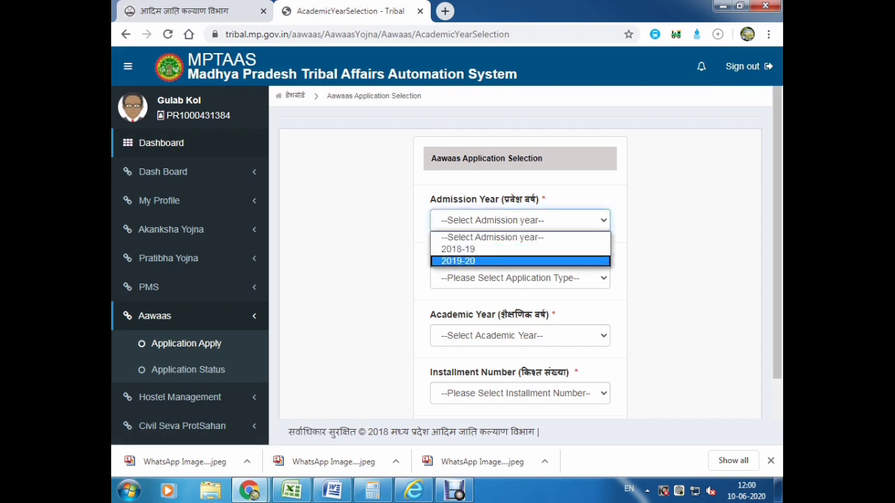
key(Return)
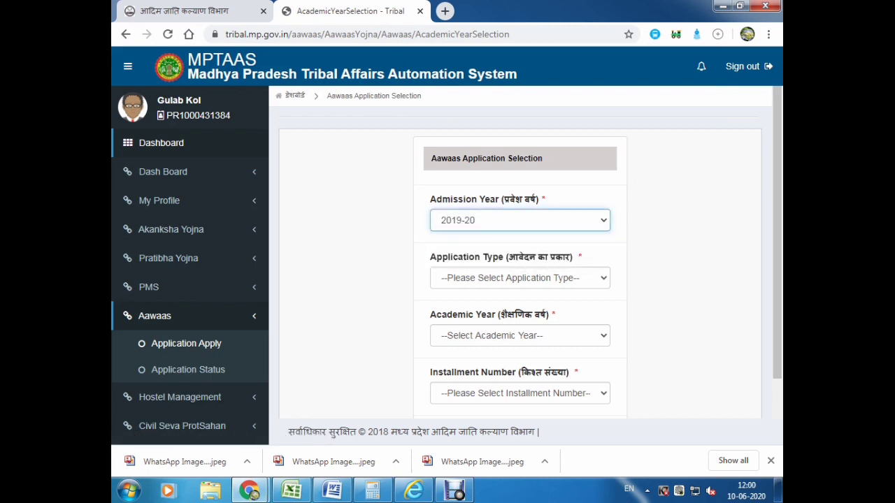
key(Tab)
key(alt+Down)
key(Down)
key(Return)
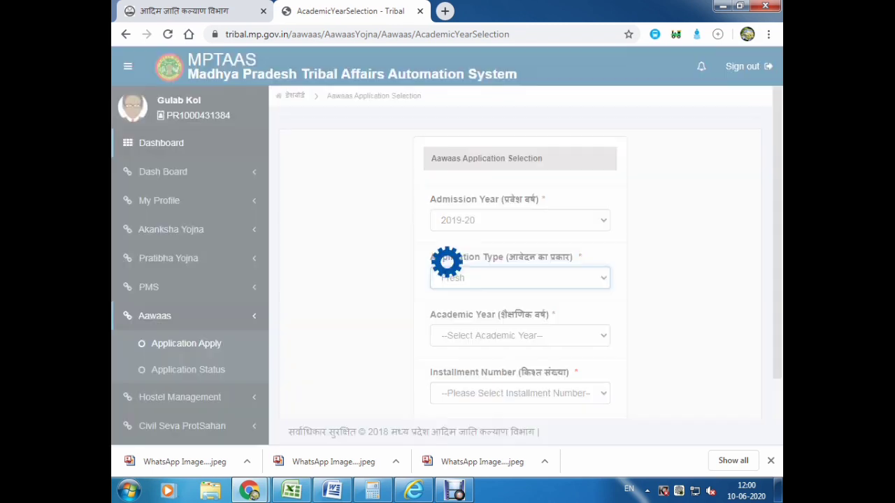
key(Tab)
key(alt+Down)
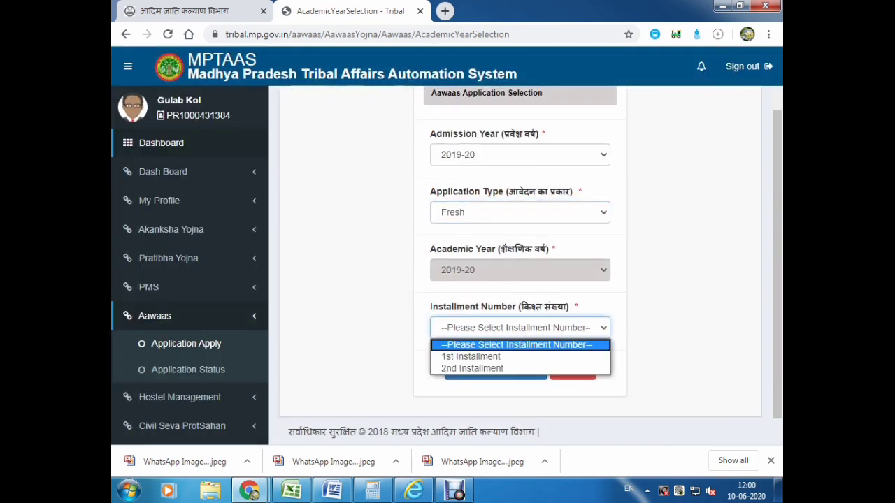
key(Down)
key(Return)
key(Tab)
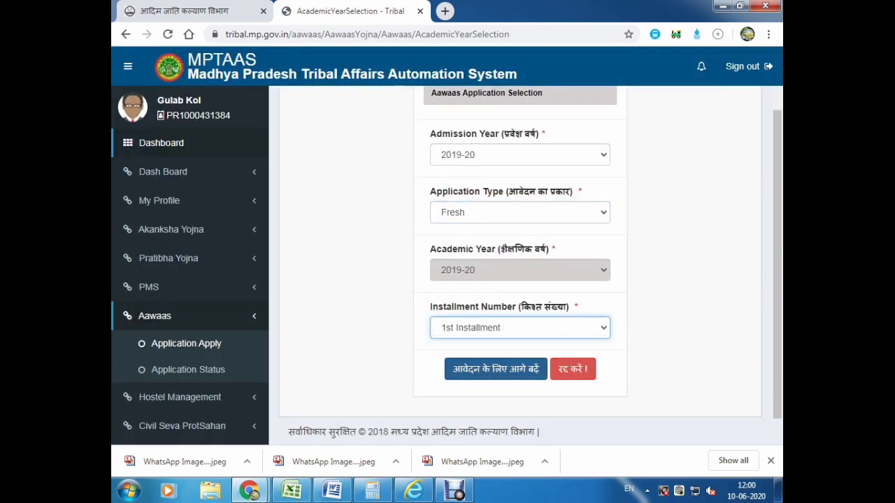
key(Tab)
key(Return)
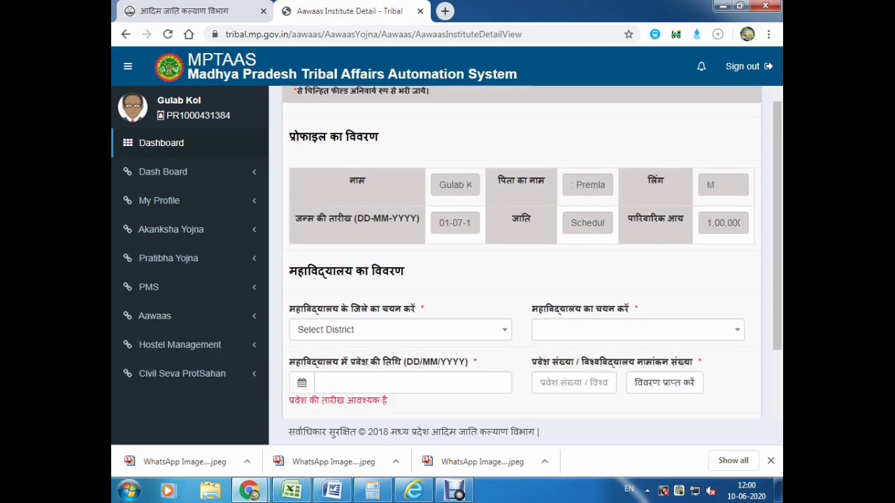
Select Satna as the college district and Scholars Home College as the institute
scroll(524, 252, down, 1)
key(alt+Down)
text(sat)
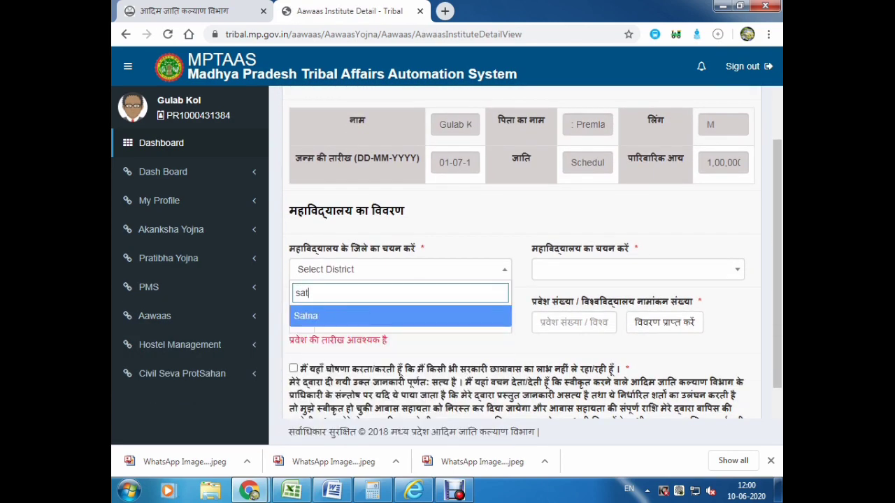
key(Return)
key(alt+Down)
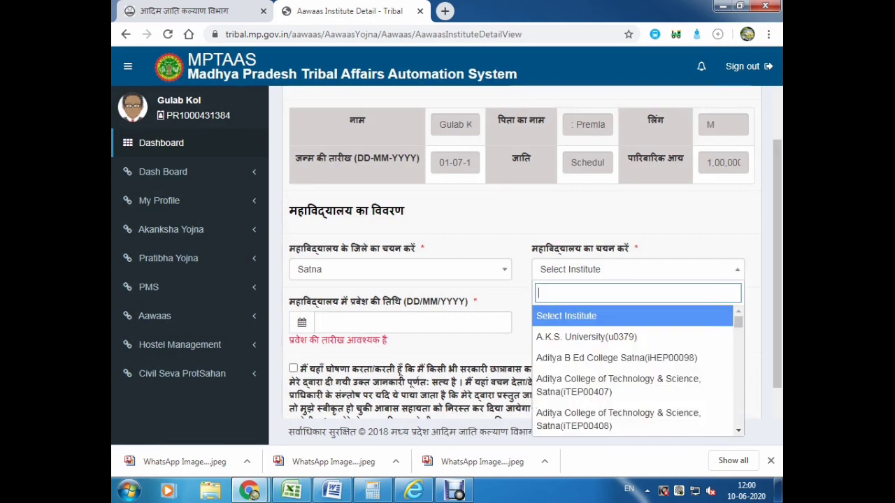
text(sch)
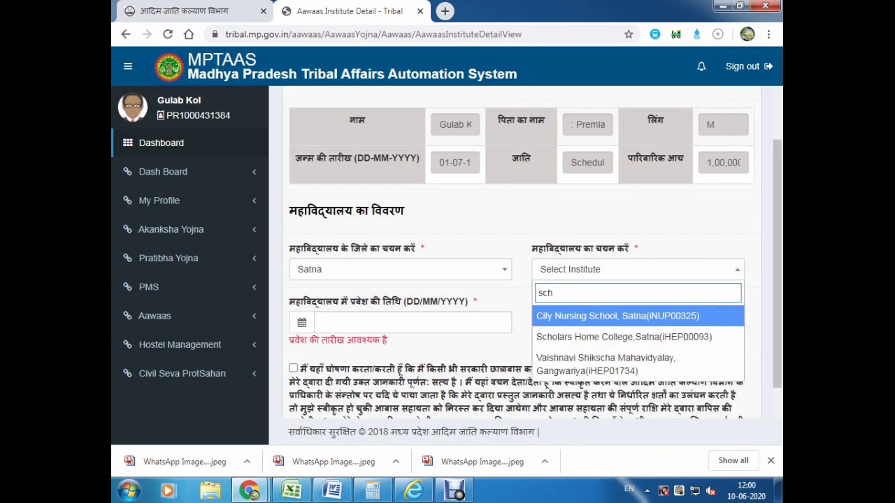
key(Down)
key(Return)
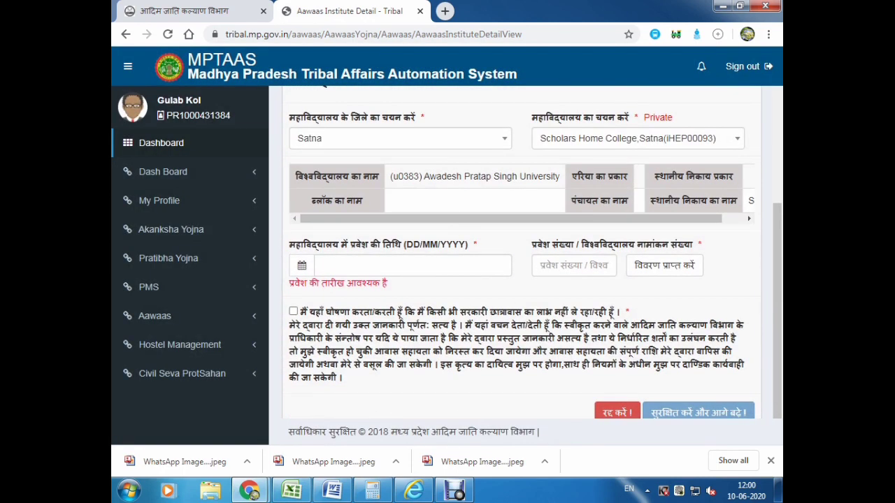
Set the admission date to 02/08/2019 and dismiss the date warning
click(412, 266)
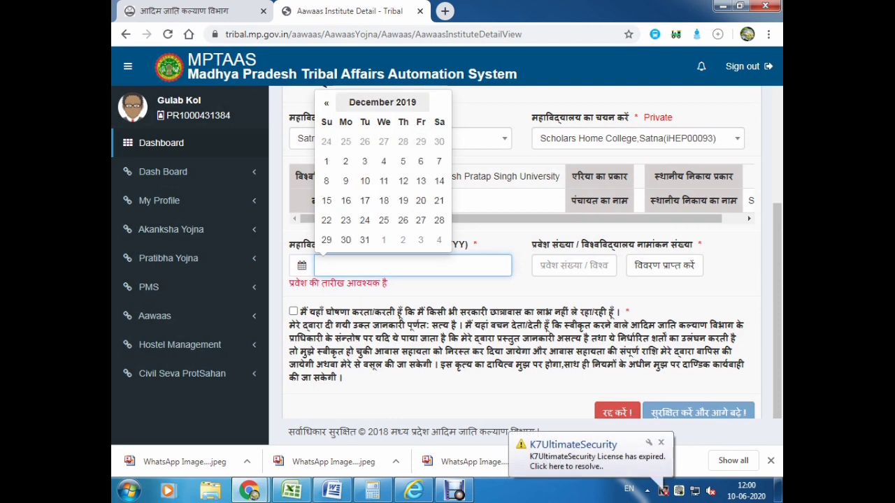
click(382, 102)
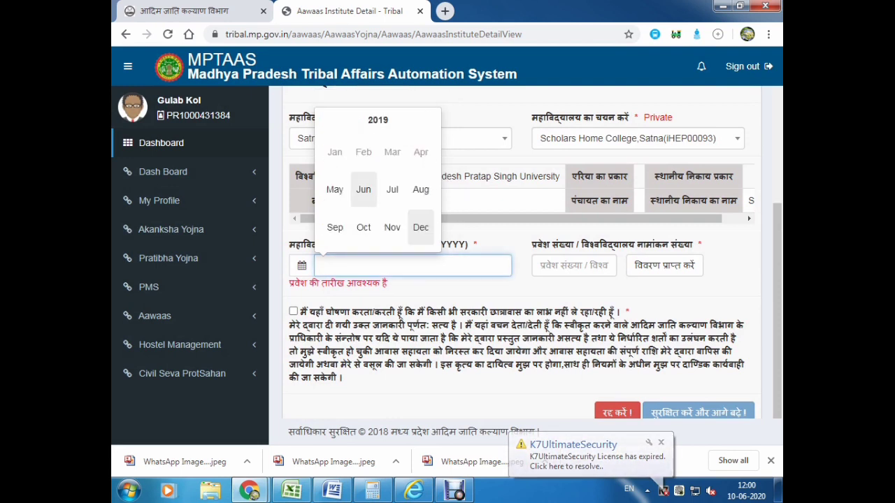
click(421, 190)
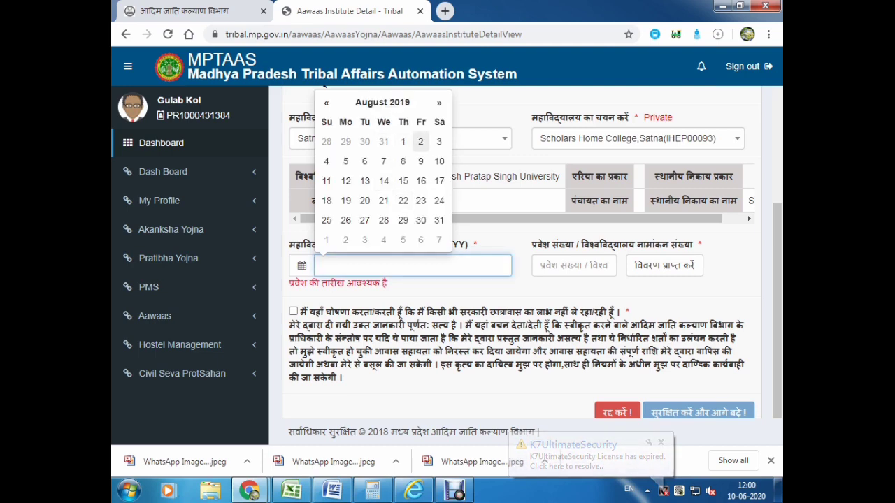
click(423, 142)
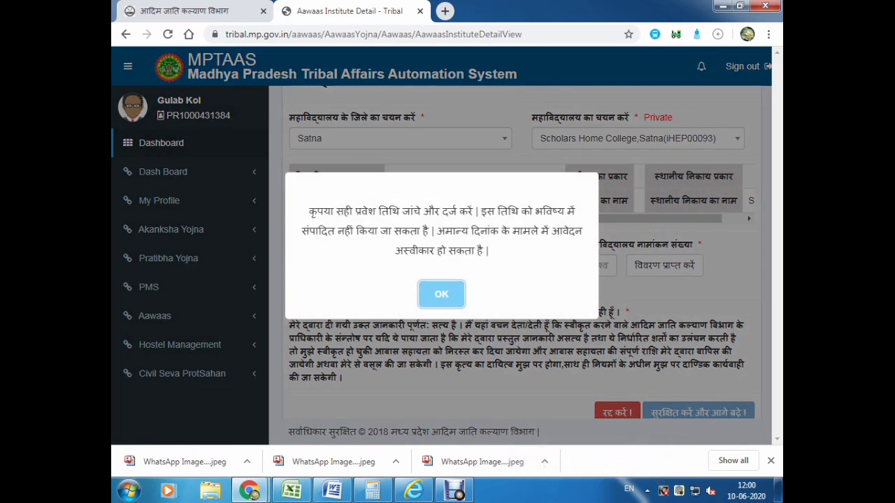
key(Return)
Enter the student's enrollment number and fetch their enrollment details
click(574, 266)
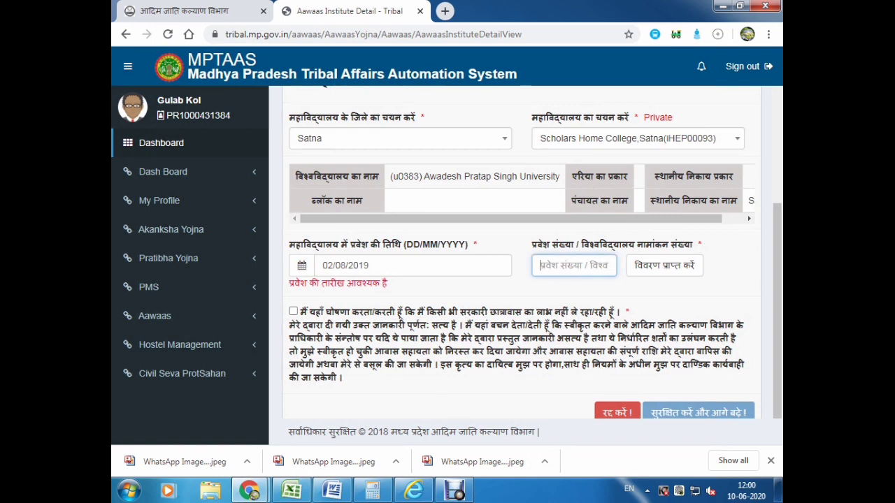
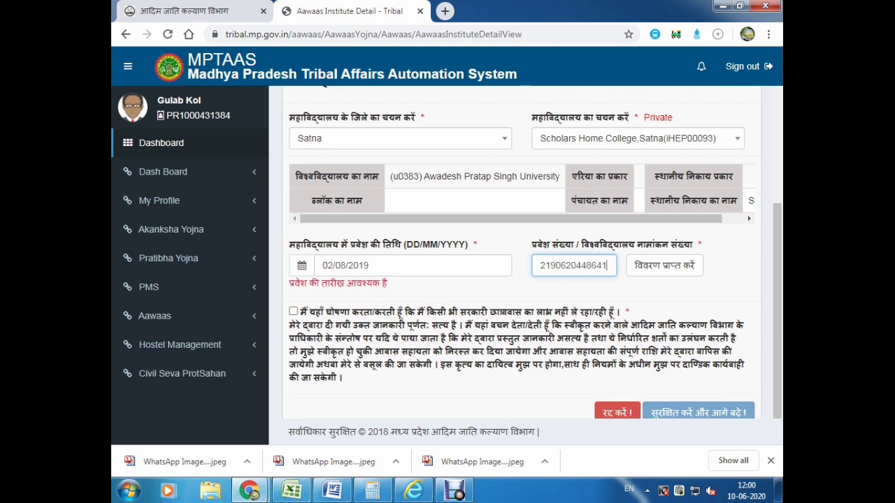
key(Tab)
key(Return)
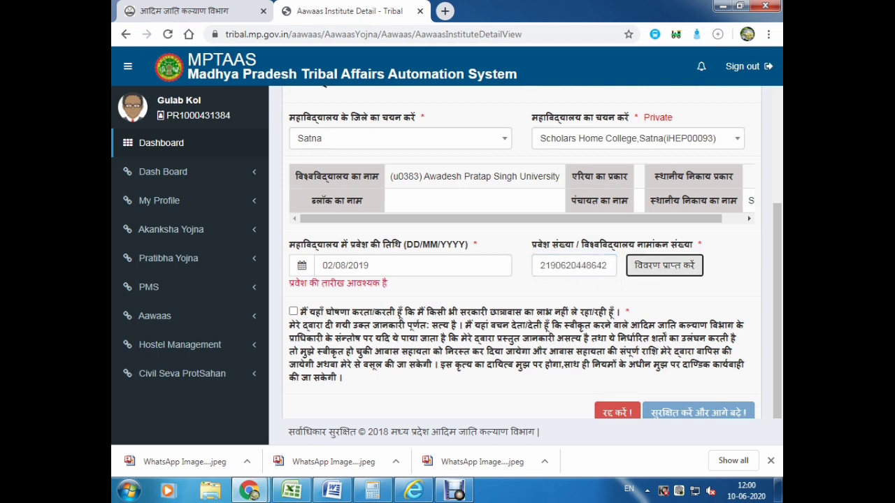
Tick the no-government-hostel declaration and save the institute details
scroll(531, 252, down, 2)
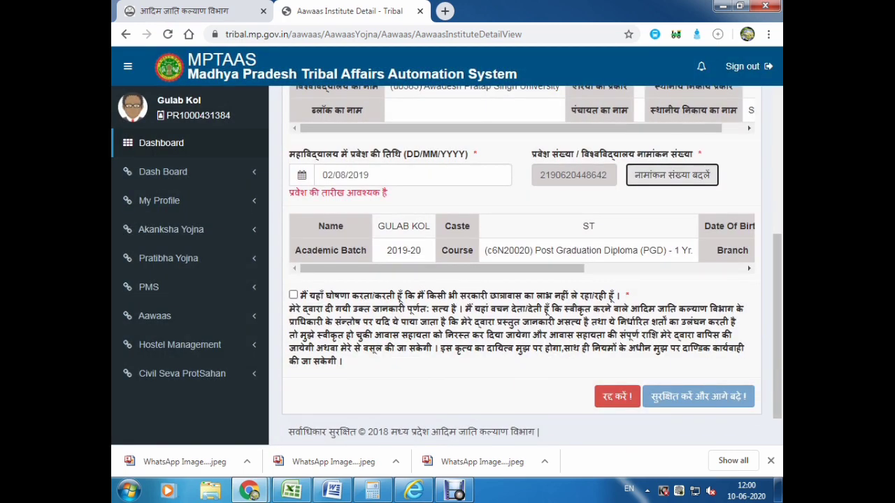
click(293, 295)
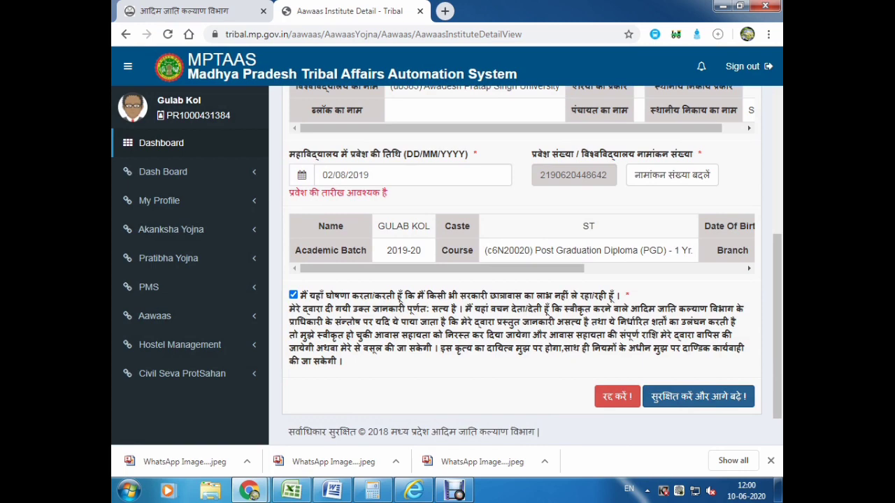
click(698, 397)
Mark the permanent address as same (हाँ) so Satna, Rural, Sohawal and Matahana auto-fill
scroll(524, 245, down, 1)
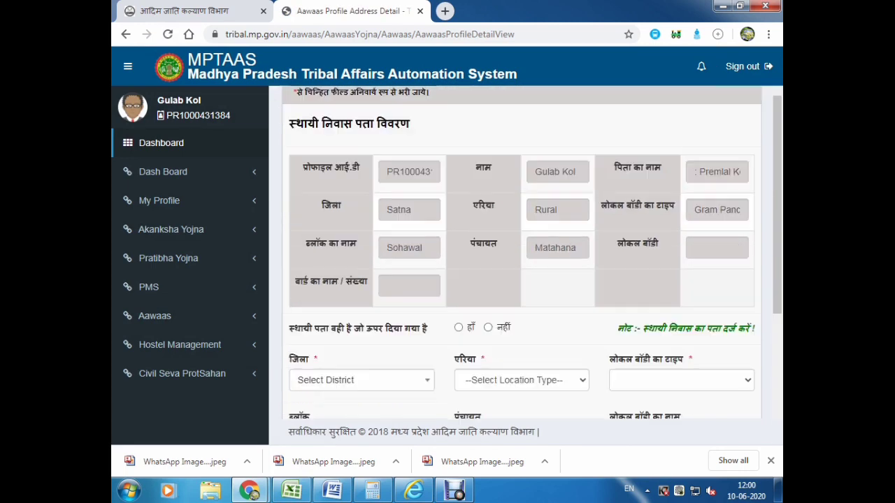
scroll(532, 279, down, 3)
scroll(531, 279, up, 1)
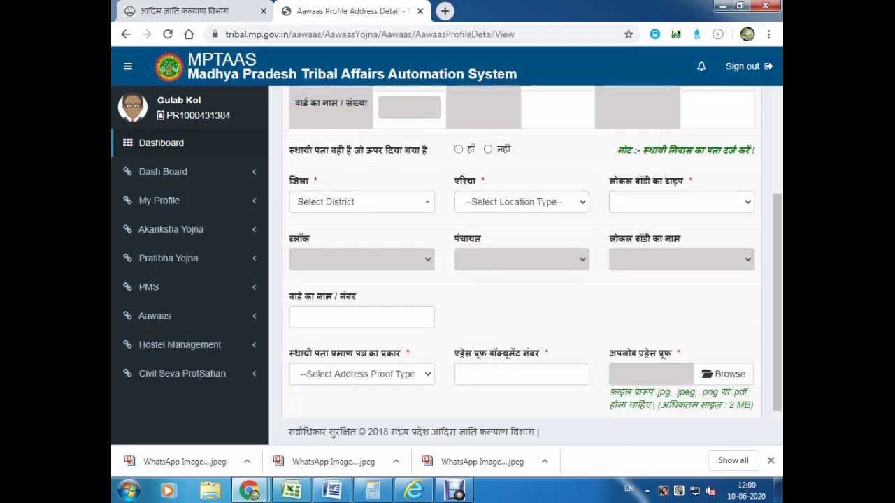
scroll(531, 280, up, 1)
scroll(532, 279, up, 1)
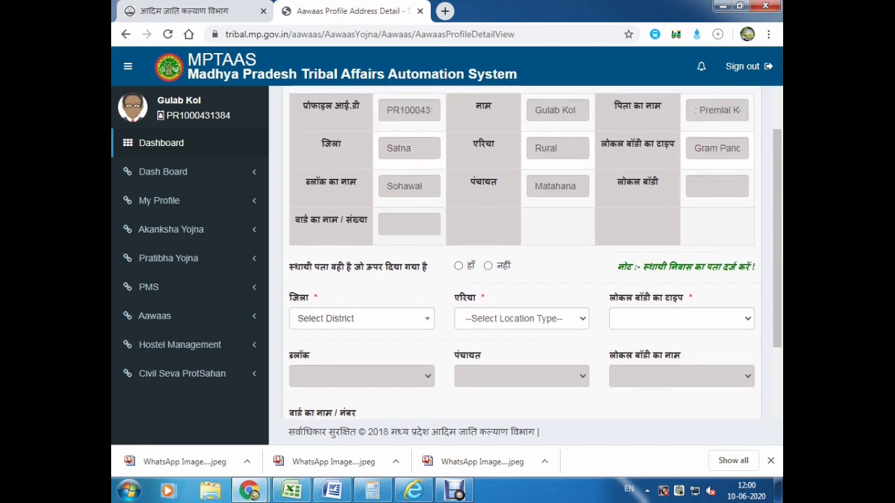
scroll(531, 280, up, 1)
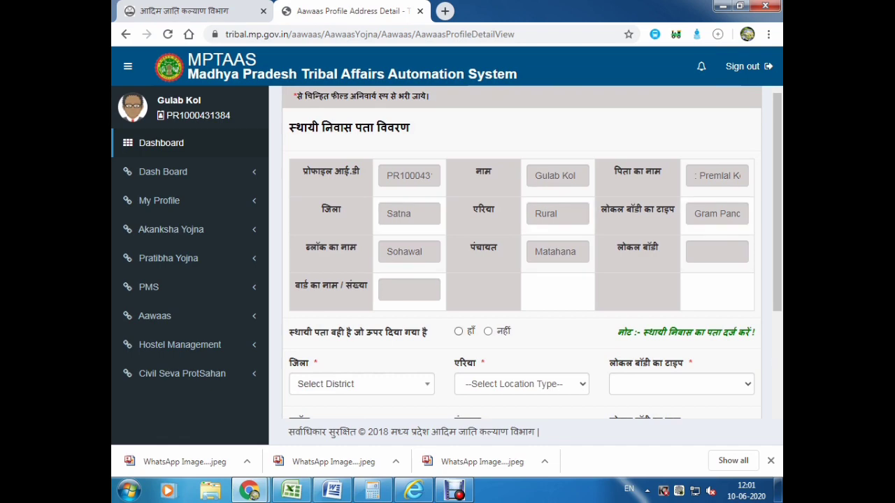
click(458, 332)
scroll(531, 280, down, 2)
scroll(531, 280, down, 2)
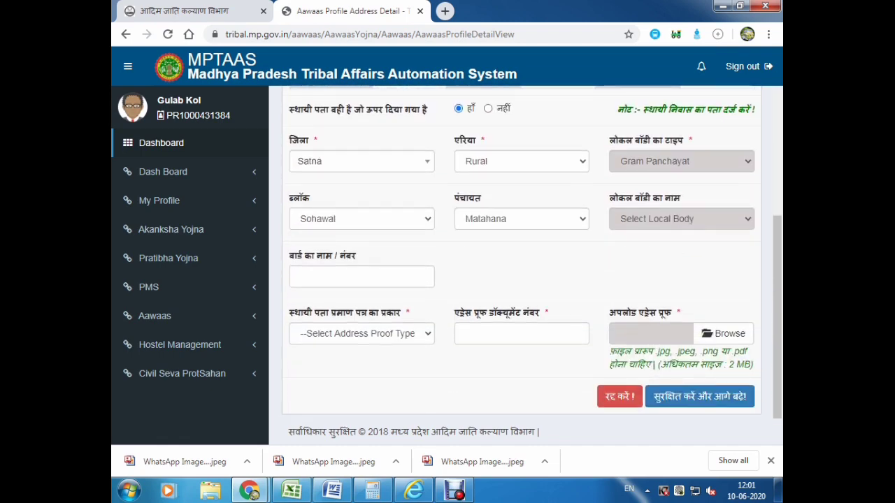
click(362, 333)
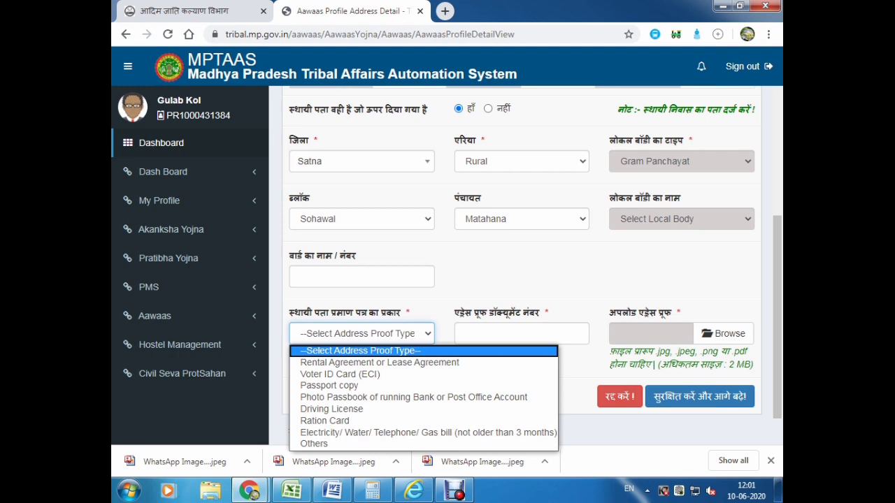
Launch Adobe Photoshop 7.0 from the Start menu and dismiss the colour-settings prompt
click(128, 490)
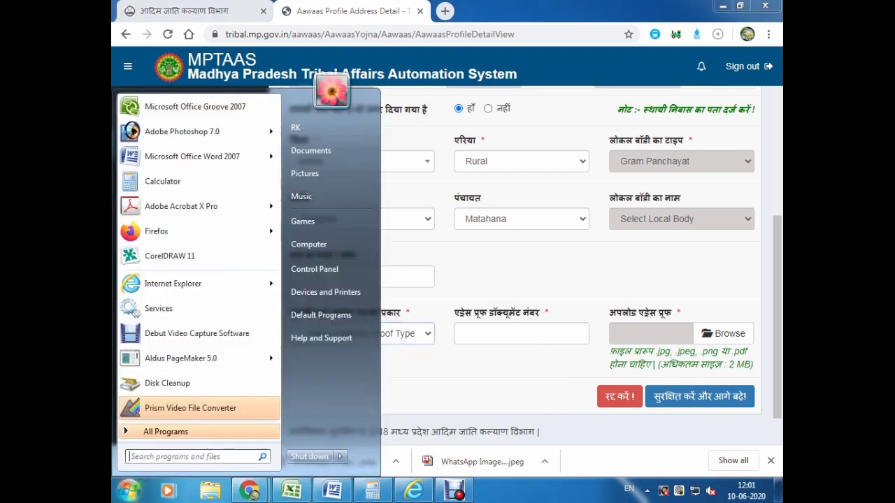
click(182, 131)
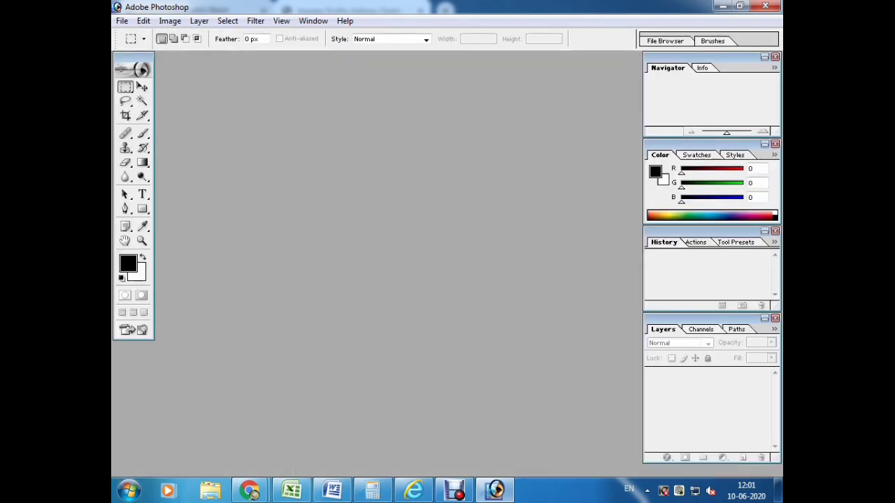
click(465, 207)
click(122, 21)
Import a scan from the WIA-EPSON L3110 scanner at 100 DPI resolution
mouse_move(146, 210)
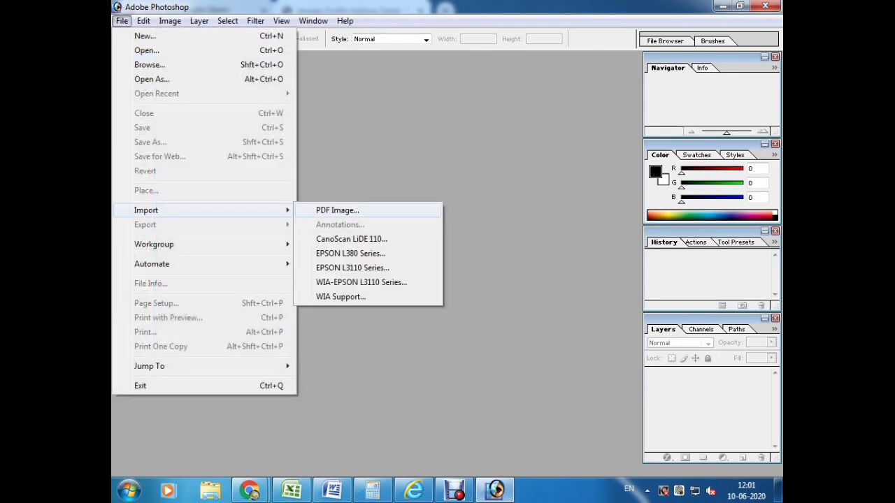
click(360, 282)
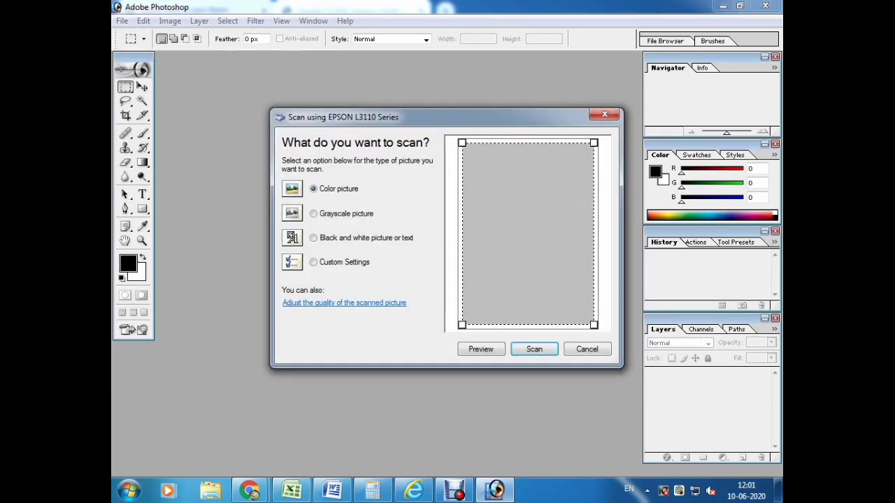
click(345, 303)
double_click(314, 270)
text(1)
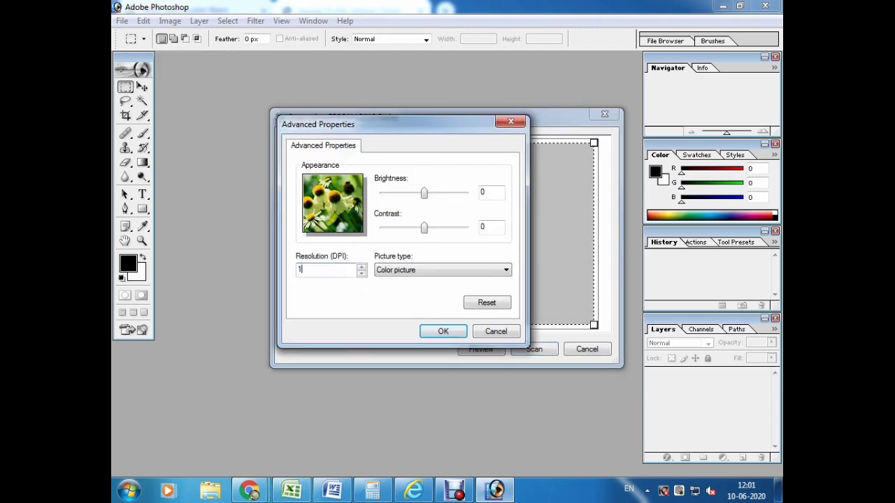
text(00)
key(Return)
key(Return)
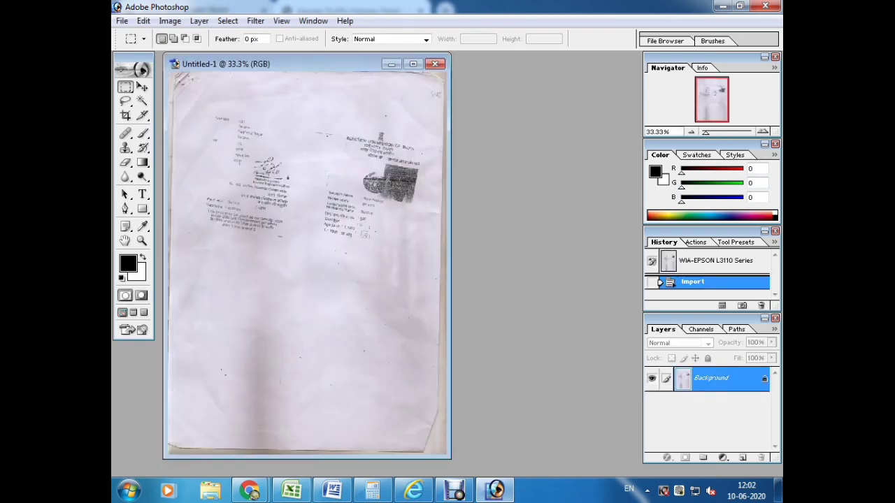
Crop the scan to the top part of the page and resize it to 700 px wide
key(c)
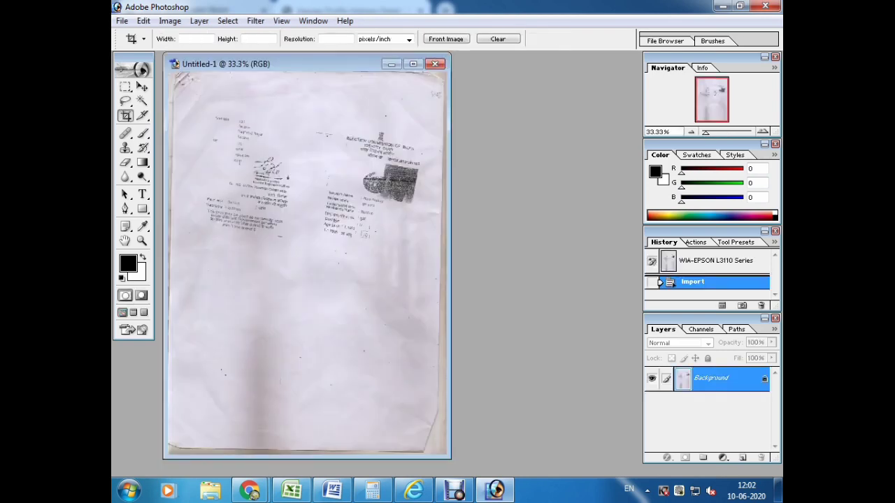
drag(179, 89, 433, 271)
key(Return)
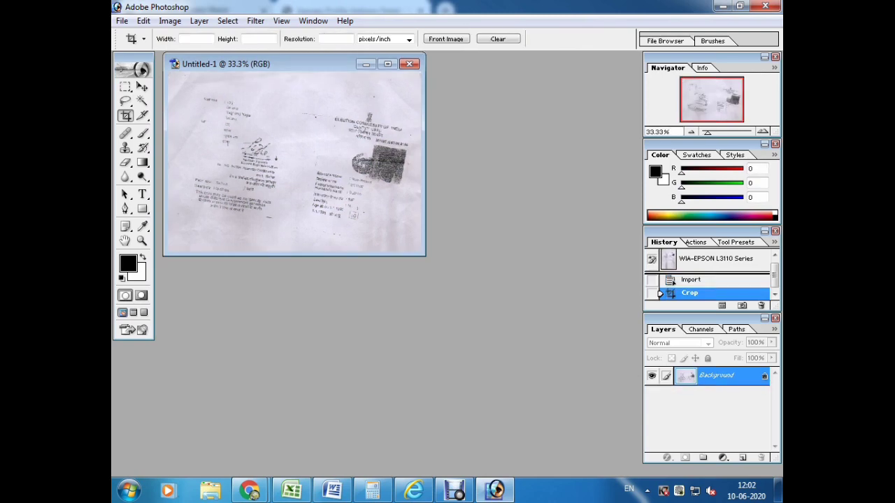
key(ctrl+alt+i)
text(700)
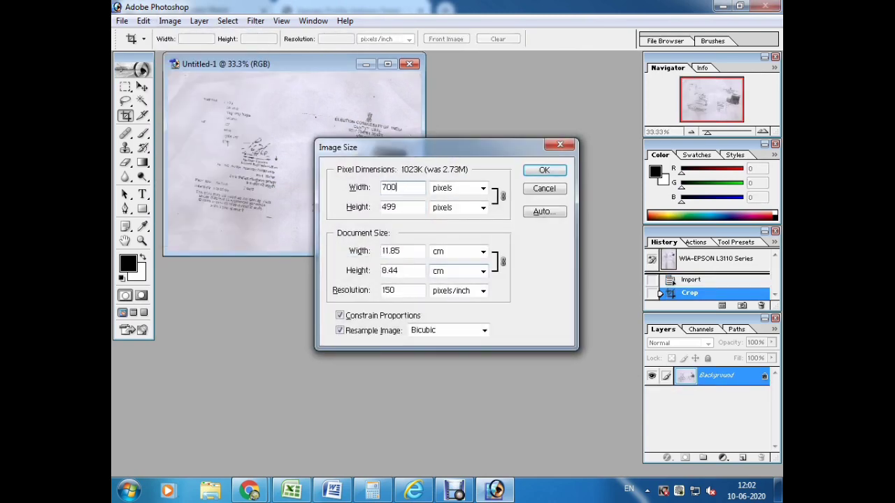
key(Tab)
key(Return)
Save the image as JPEG 'voter id' in a new folder D:\10-06-2020
key(ctrl+shift+s)
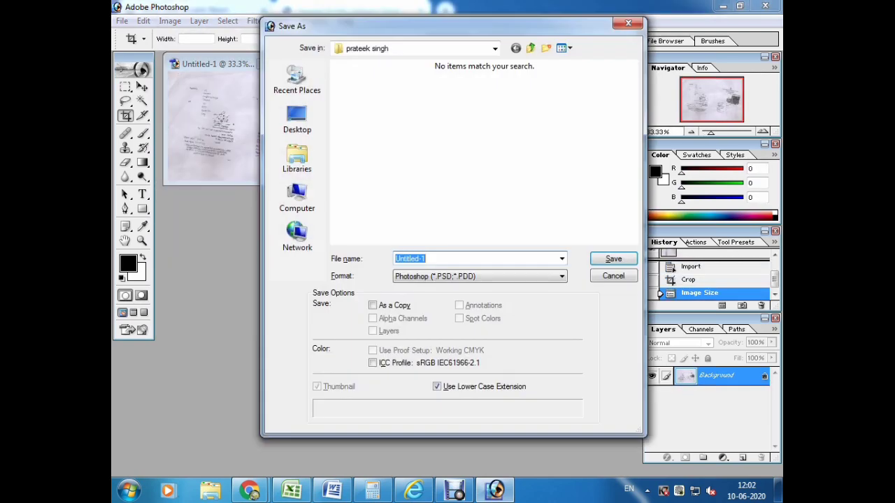
key(j)
key(shift+Tab)
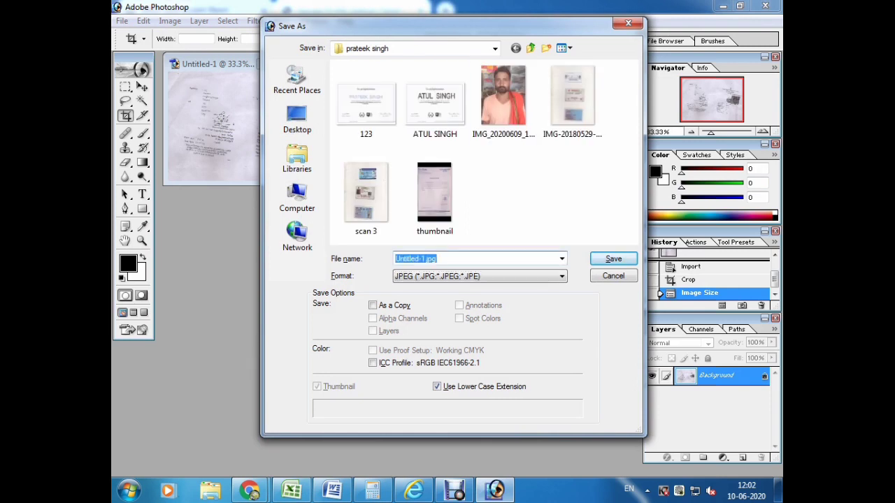
click(531, 48)
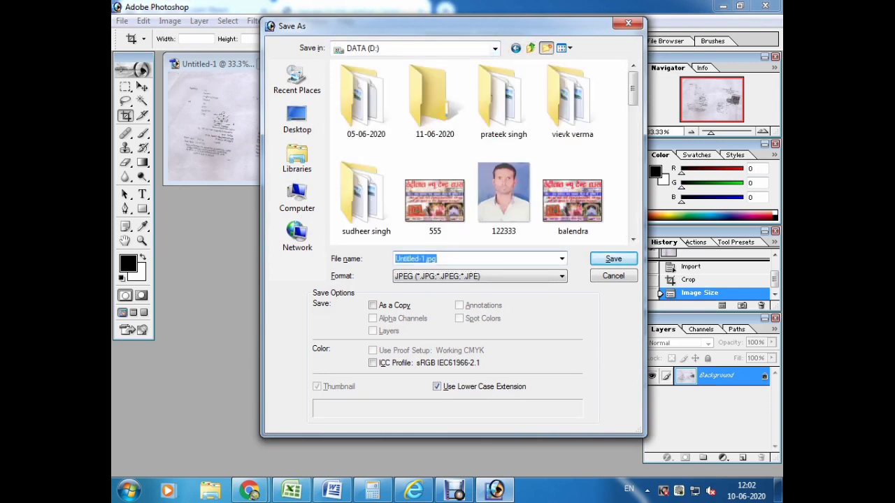
click(546, 48)
text(1)
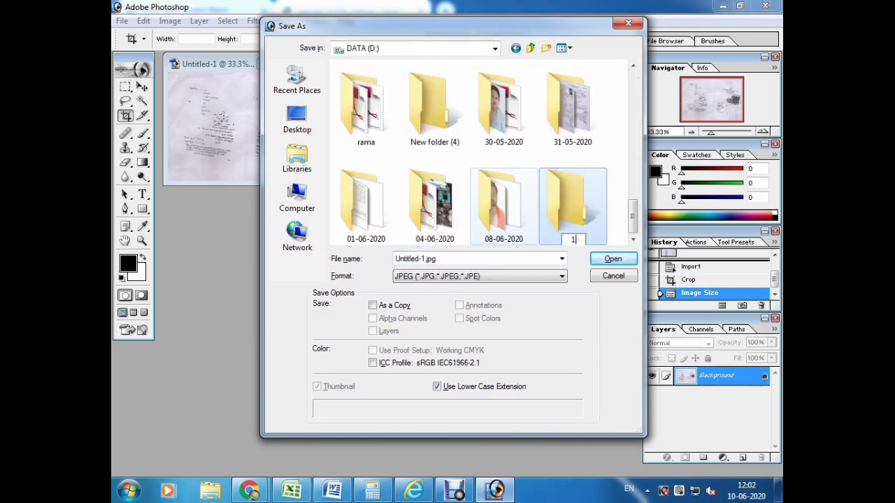
text(0-06-2020)
key(Return)
key(Return)
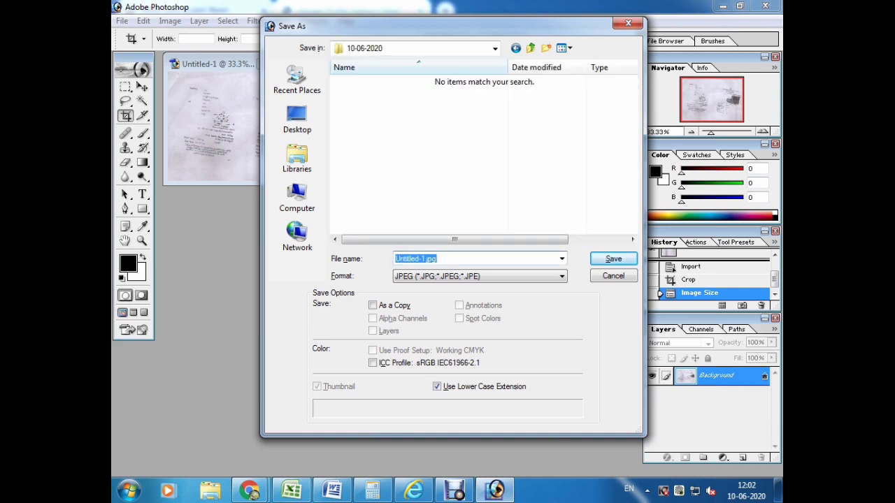
text(voter id)
key(Return)
key(Return)
key(alt+f)
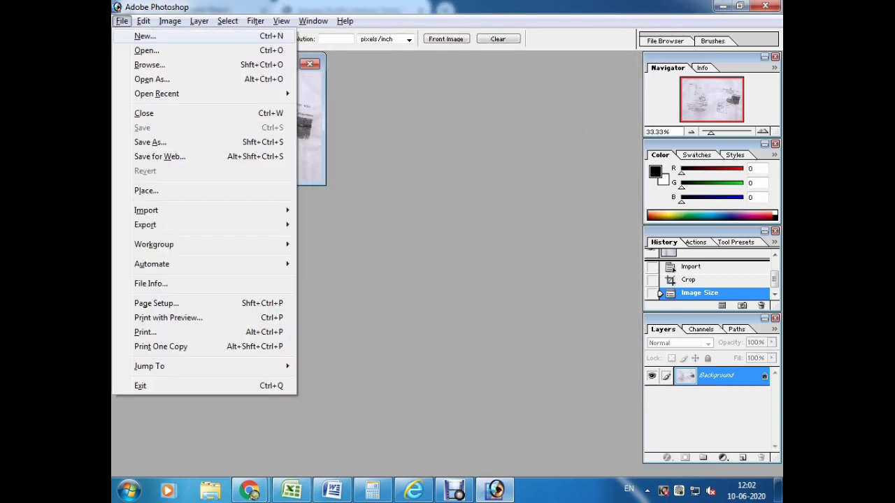
Scan another page from the EPSON L3110 scanner into Photoshop
key(m)
key(Return)
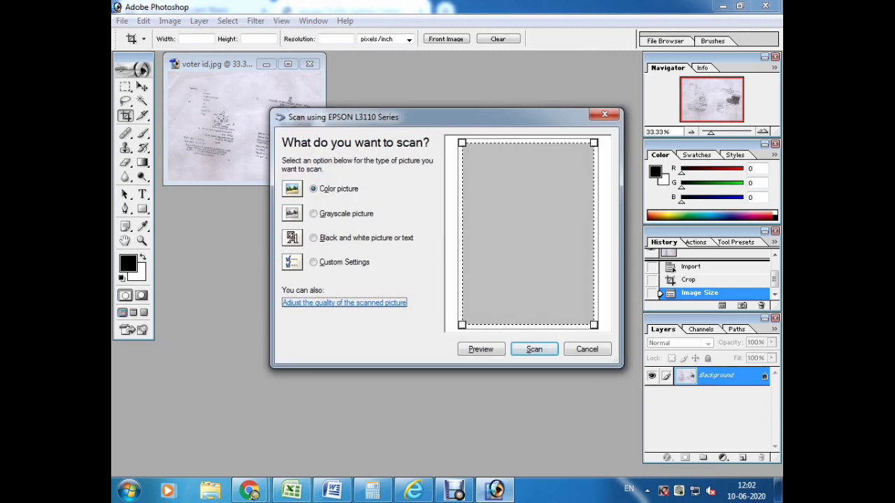
key(Return)
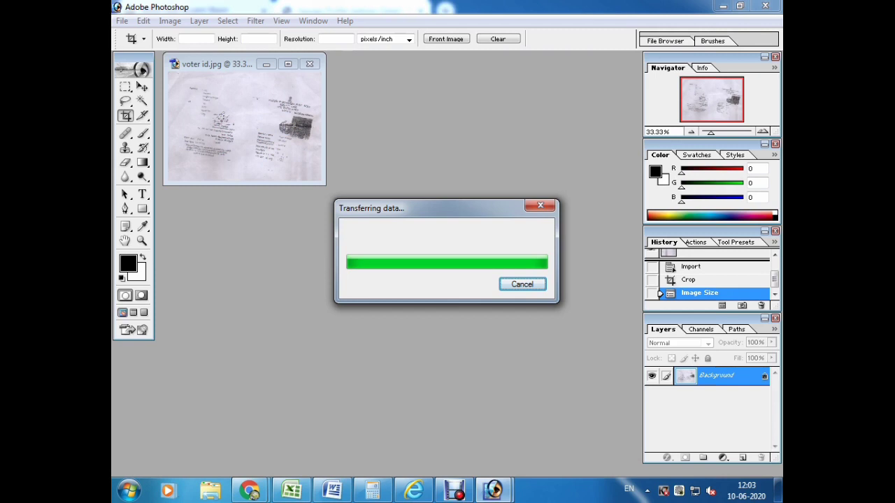
Choose Voter ID Card (ECI) as the address proof and enter its document number
mouse_move(250, 490)
click(197, 406)
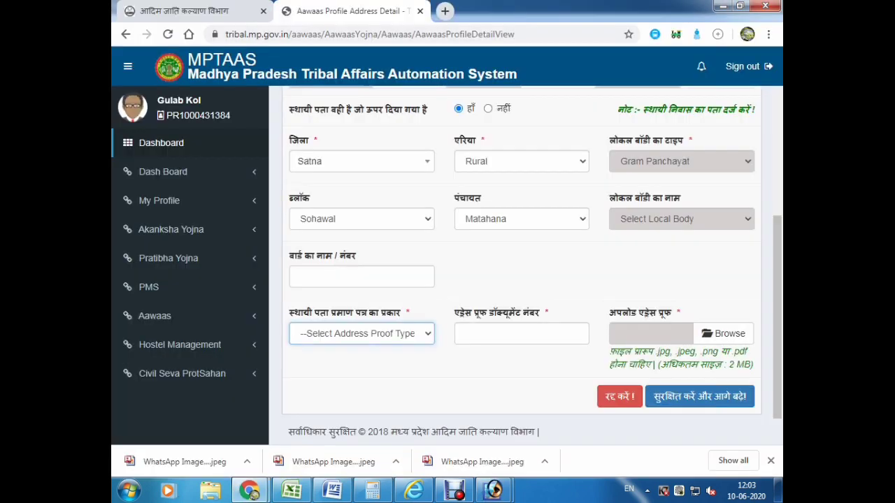
key(alt+Down)
key(Down)
key(Down)
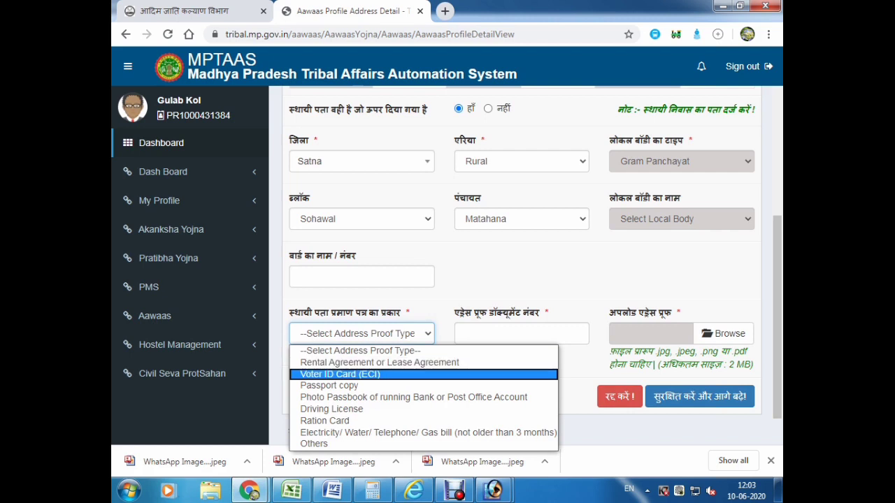
key(Return)
click(522, 333)
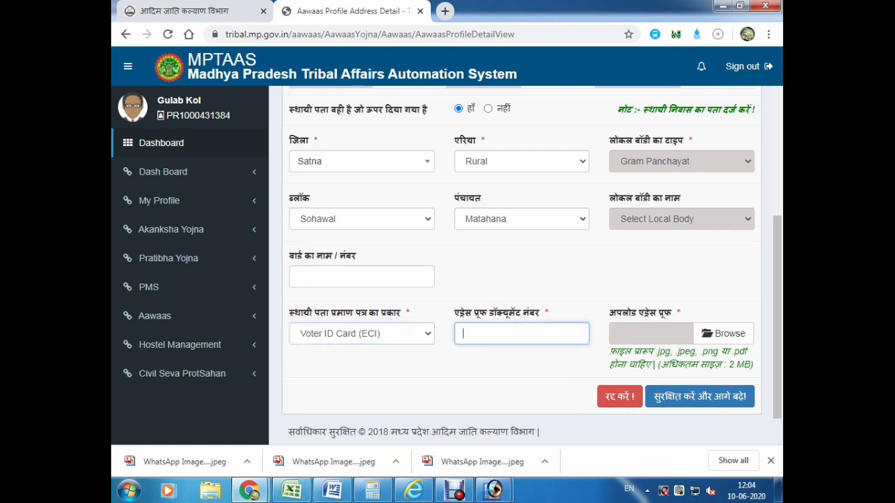
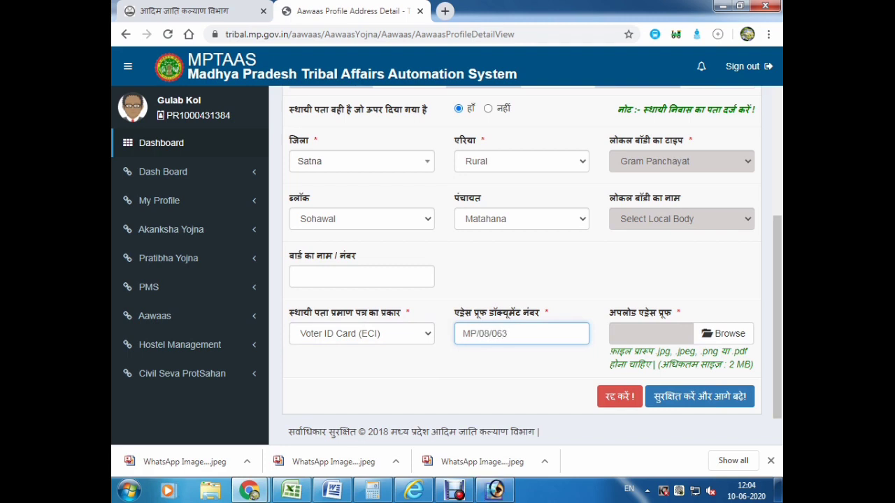
key(Tab)
Attach 'voter id' from D:\10-06-2020 as the proof file and save the address details
key(space)
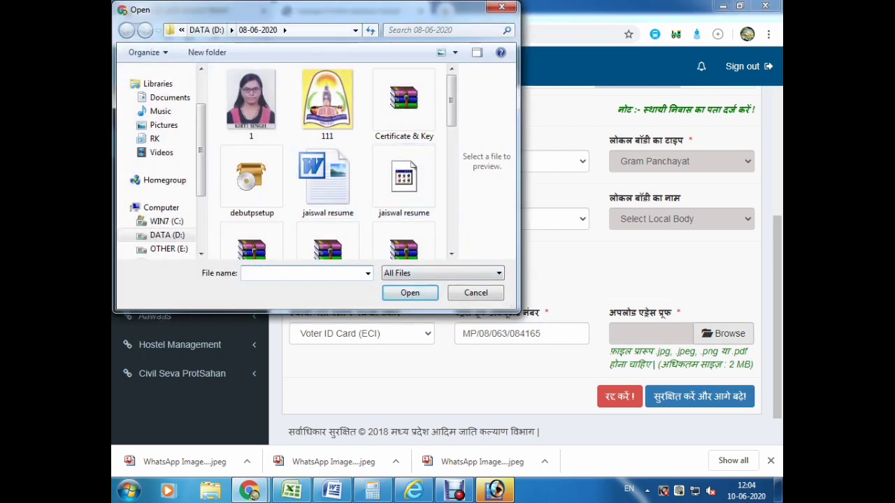
click(206, 29)
double_click(327, 178)
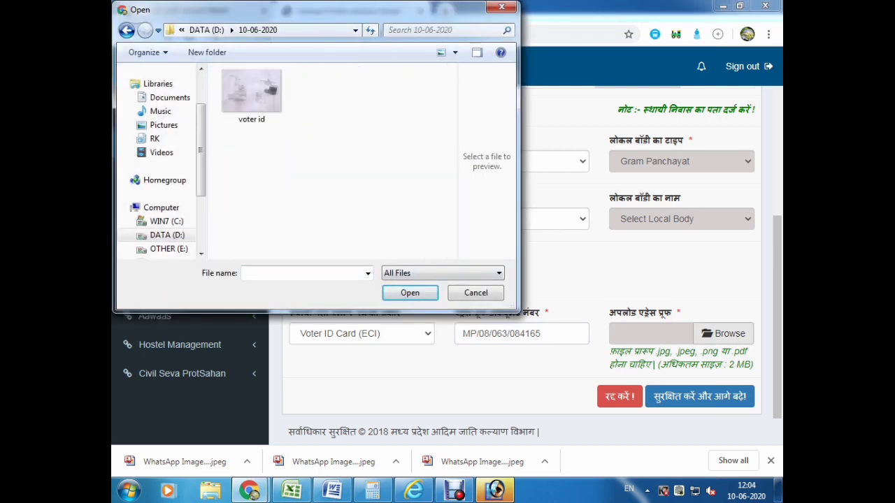
click(251, 94)
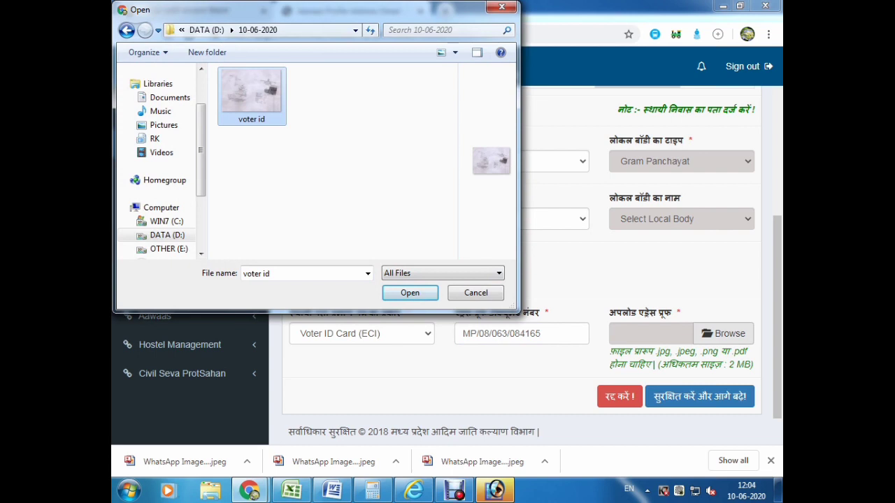
key(Return)
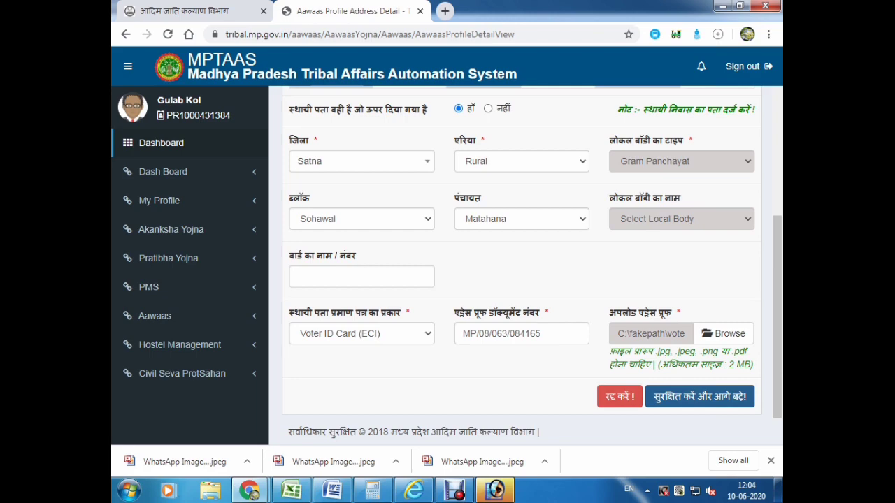
key(Return)
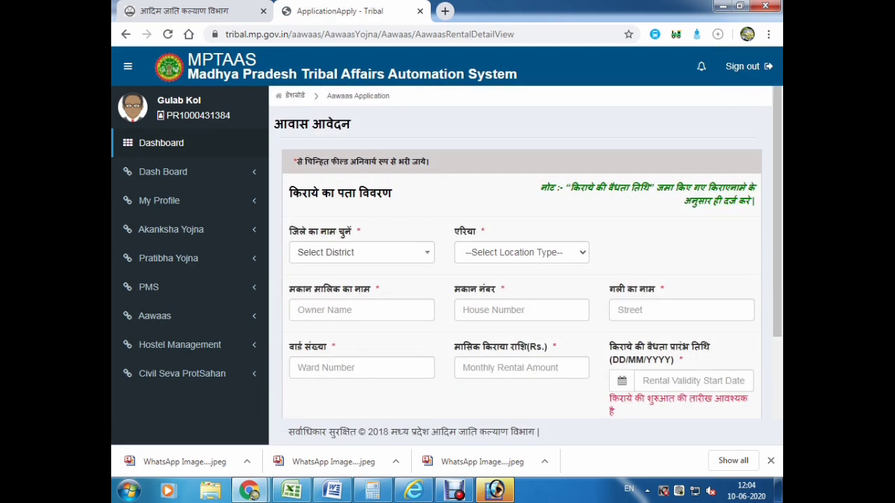
key(alt+Tab)
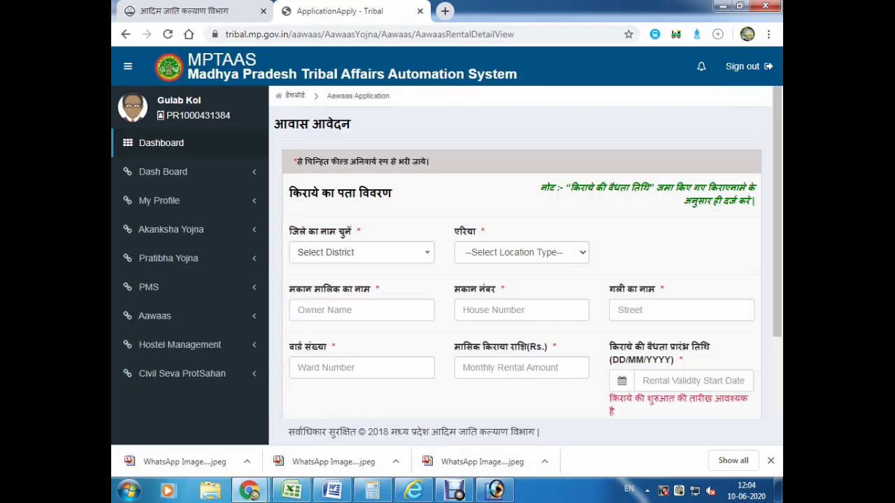
Set the rental address to district Satna, area type Urban and local body Satna
click(361, 253)
text(sat)
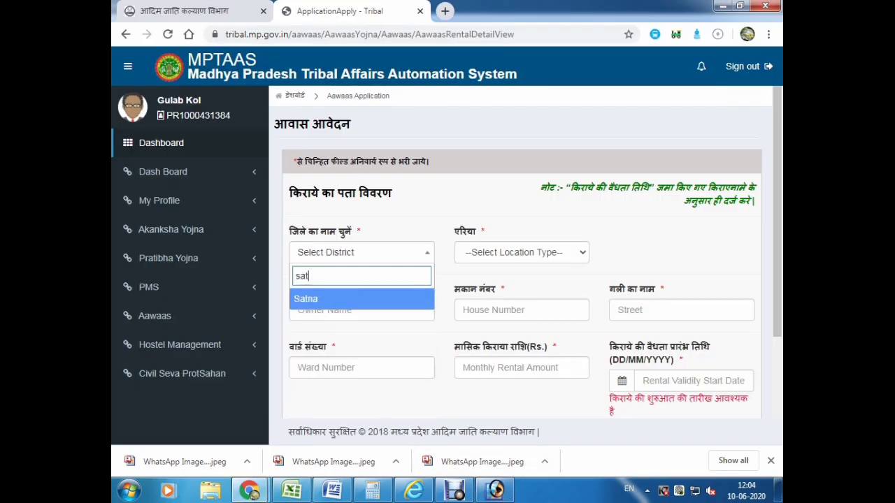
key(Return)
click(521, 253)
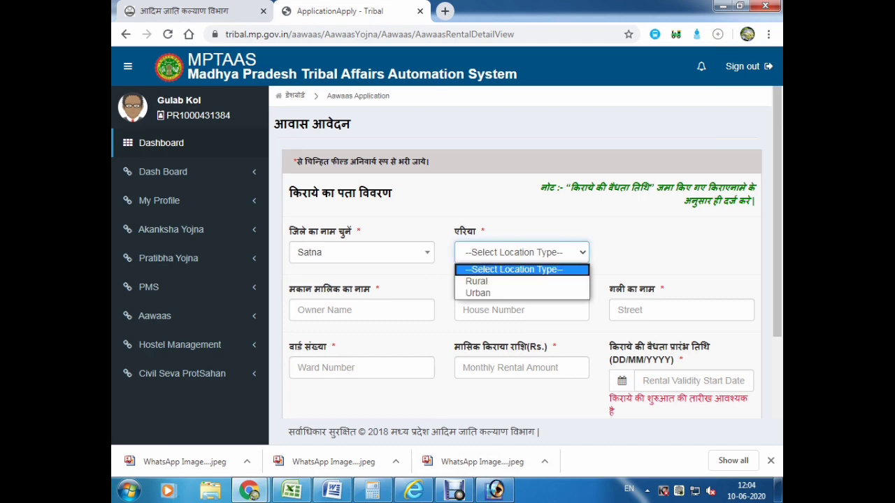
key(Down)
key(Down)
key(Return)
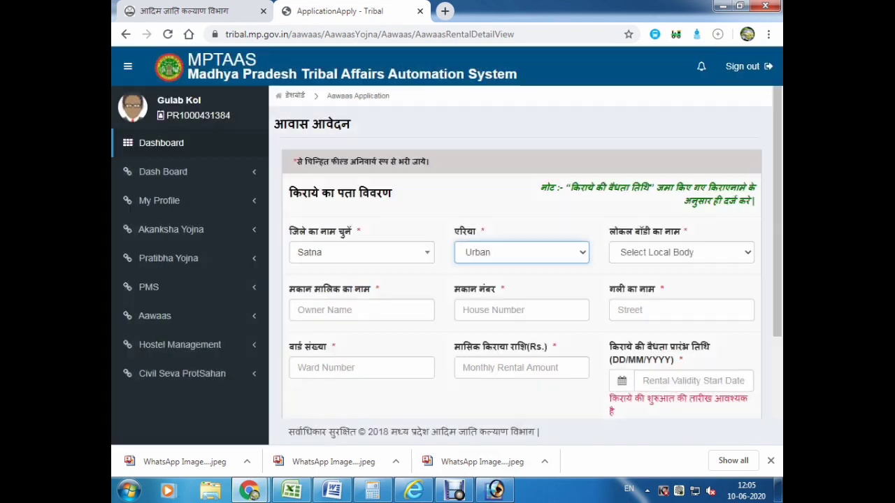
key(Tab)
key(alt+Down)
key(Down)
key(Down)
key(Down)
key(Down)
key(Down)
key(Down)
key(Down)
key(Down)
key(Down)
key(Down)
key(Down)
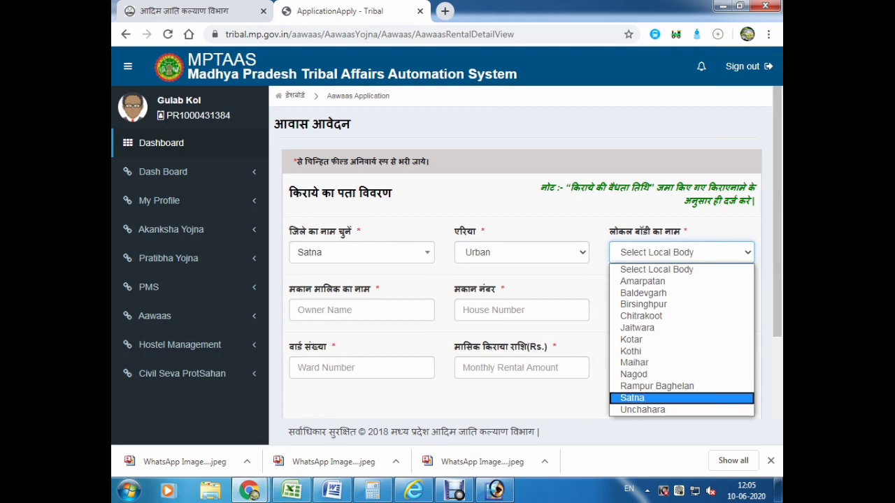
key(Return)
Enter the landlord's full name, the house number and the street name of the rented house
click(361, 310)
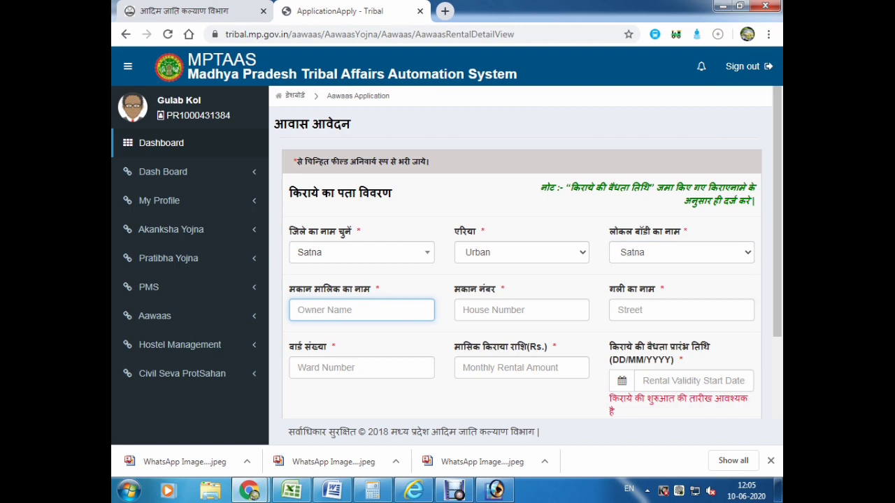
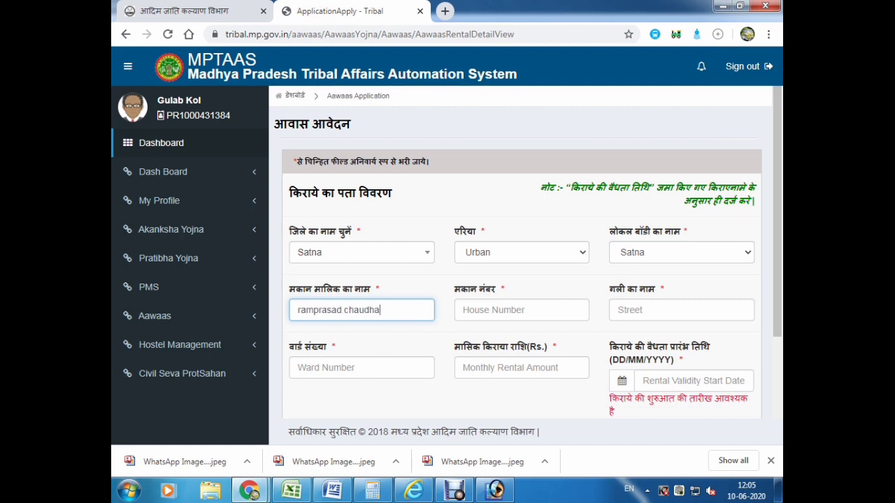
click(521, 310)
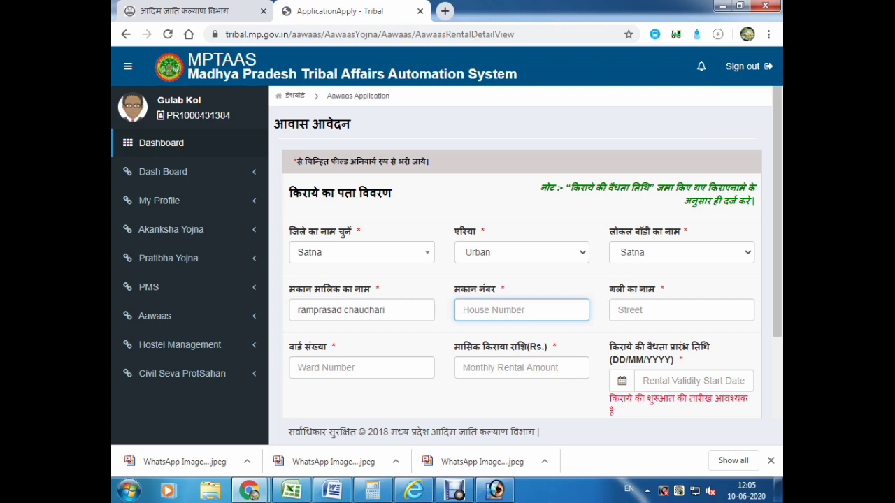
text(000)
key(Tab)
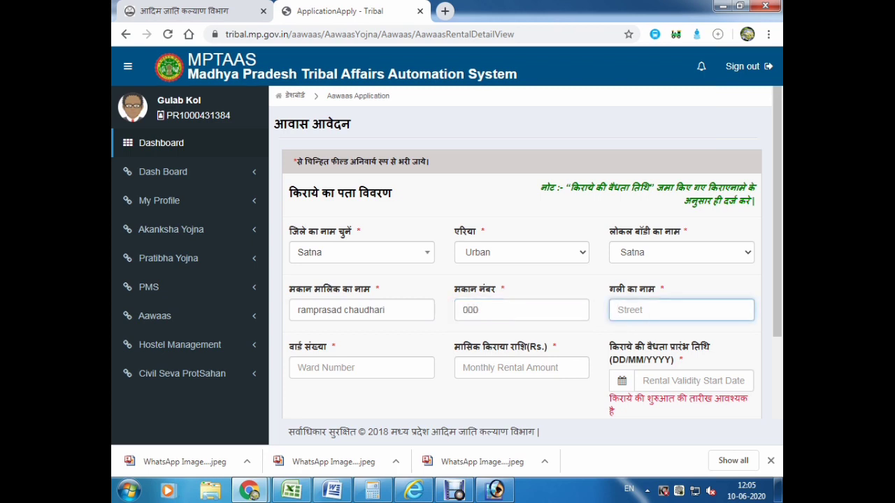
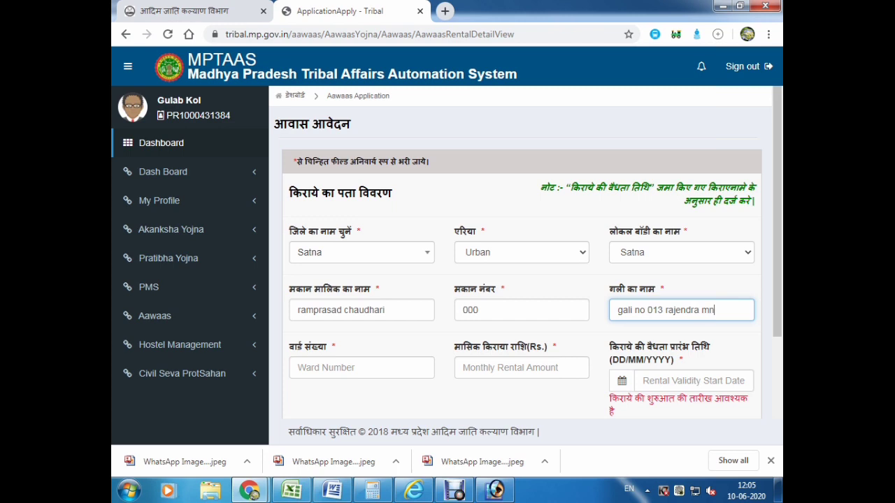
key(Tab)
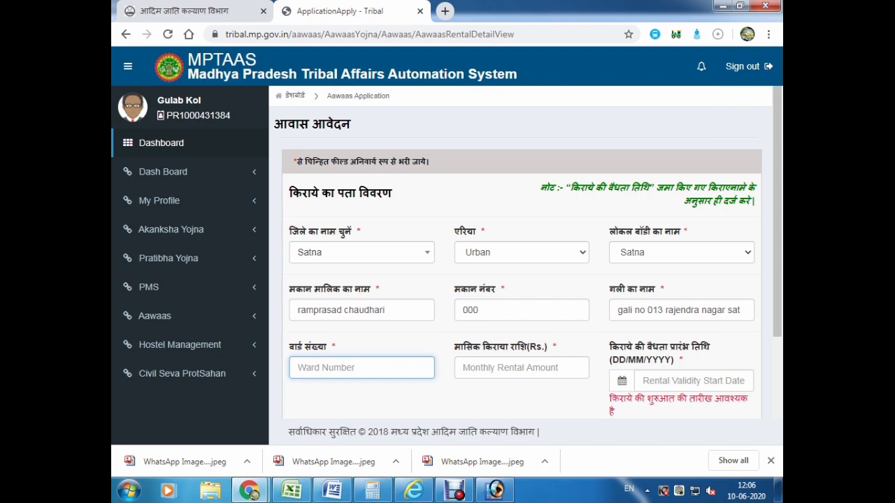
Enter ward number 27 and a monthly rental amount of 1500
click(495, 491)
scroll(521, 266, down, 3)
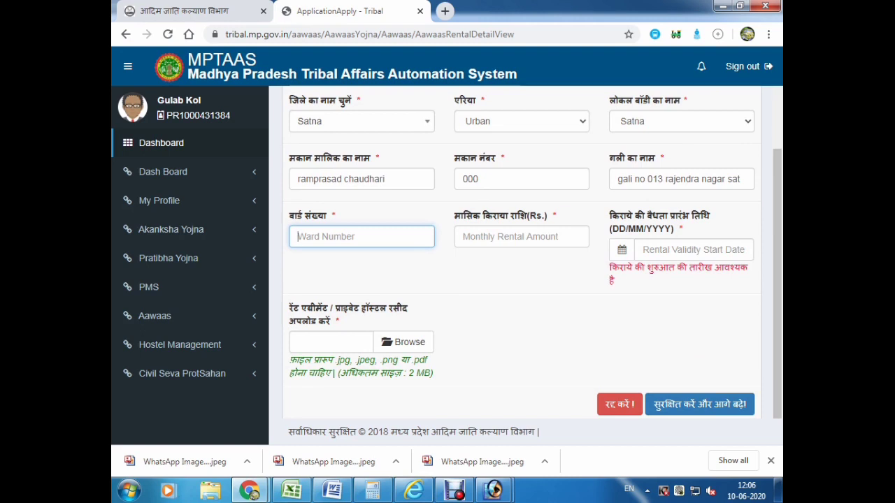
text(27)
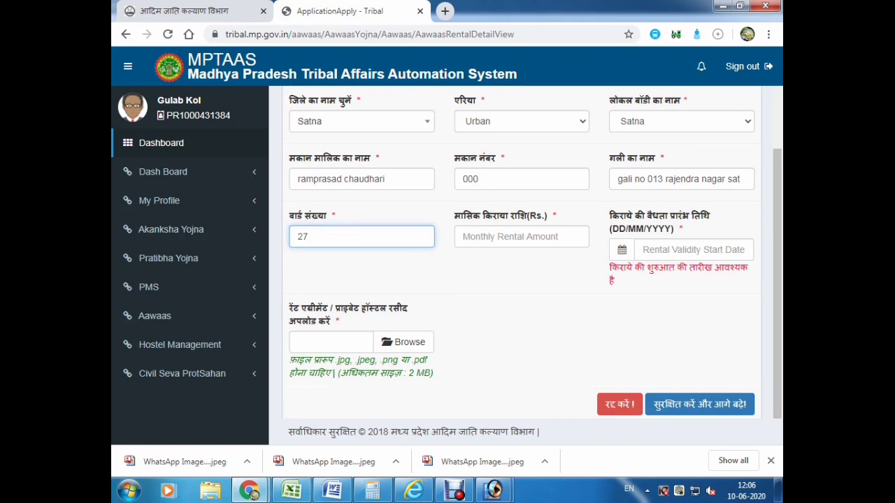
click(522, 236)
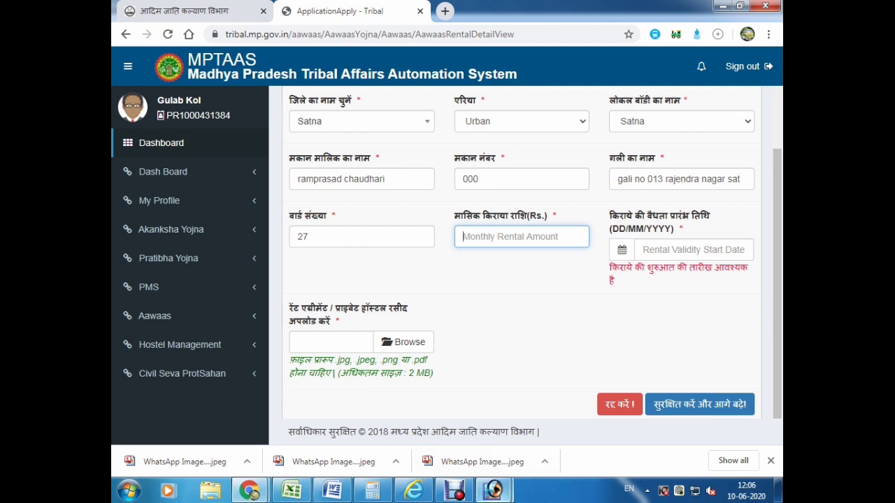
mouse_move(493, 489)
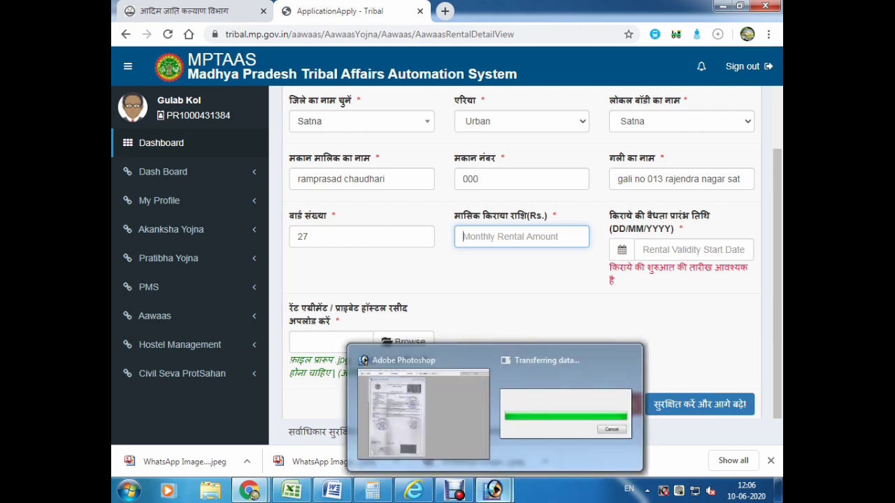
text(150)
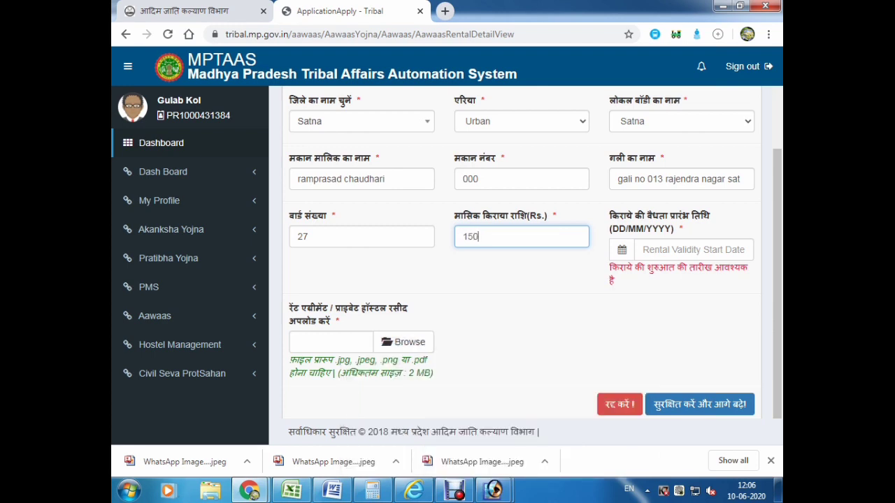
text(0)
Set the rental start date to 01/07/2019 and dismiss the date warning
key(Tab)
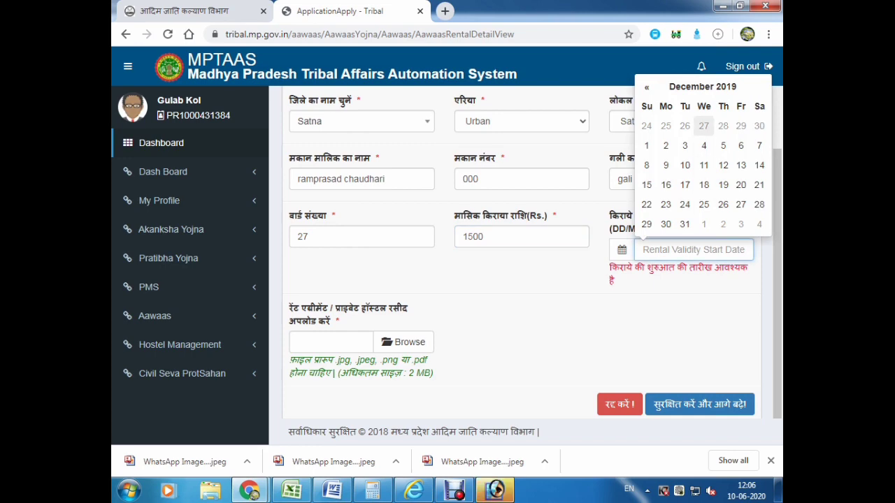
click(703, 86)
click(712, 173)
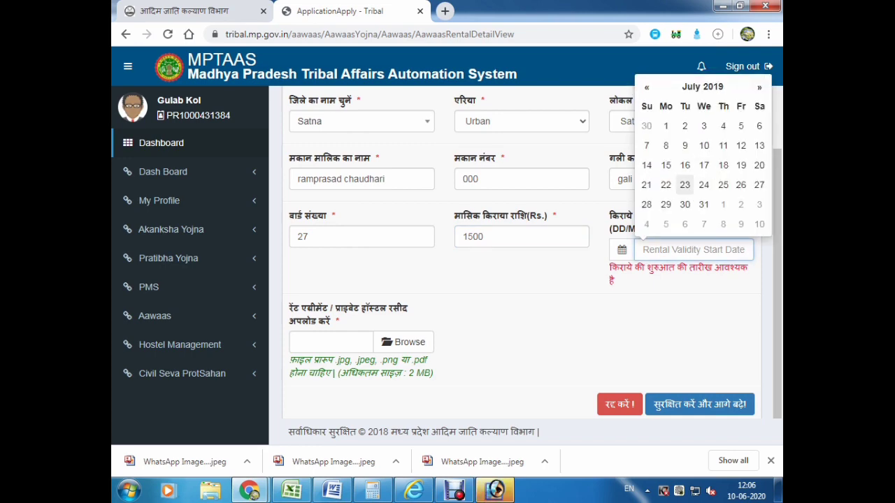
click(666, 126)
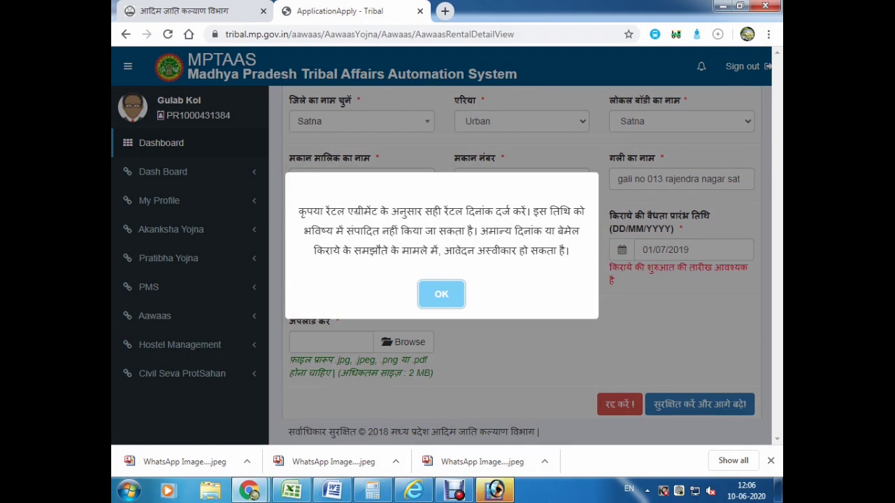
key(Return)
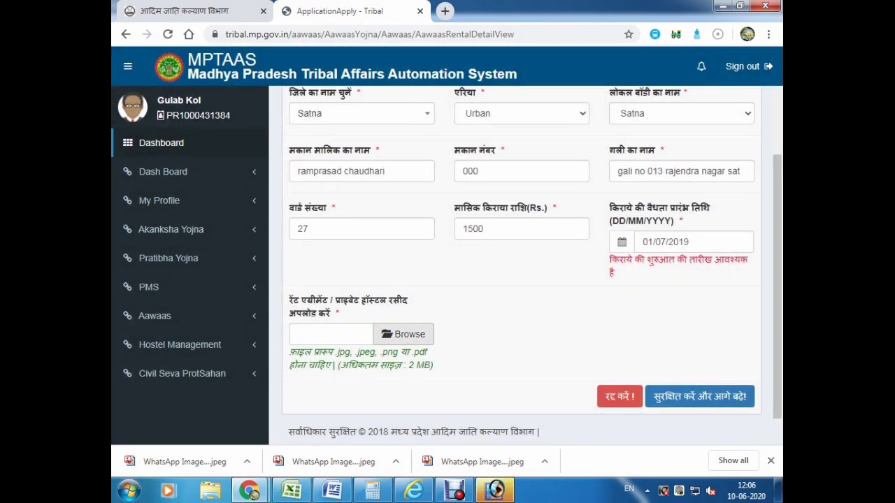
Crop the notary scan to the page, shrink its image size, and save it as rent2.jpg
click(495, 491)
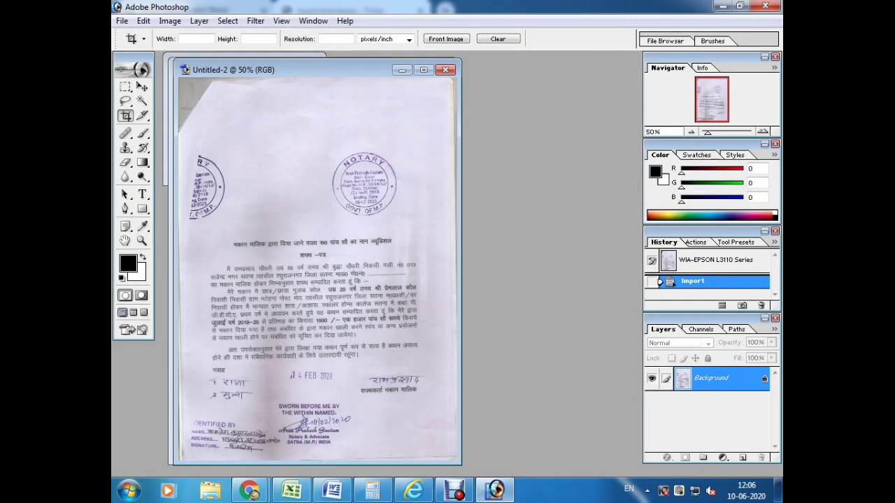
drag(188, 118, 442, 458)
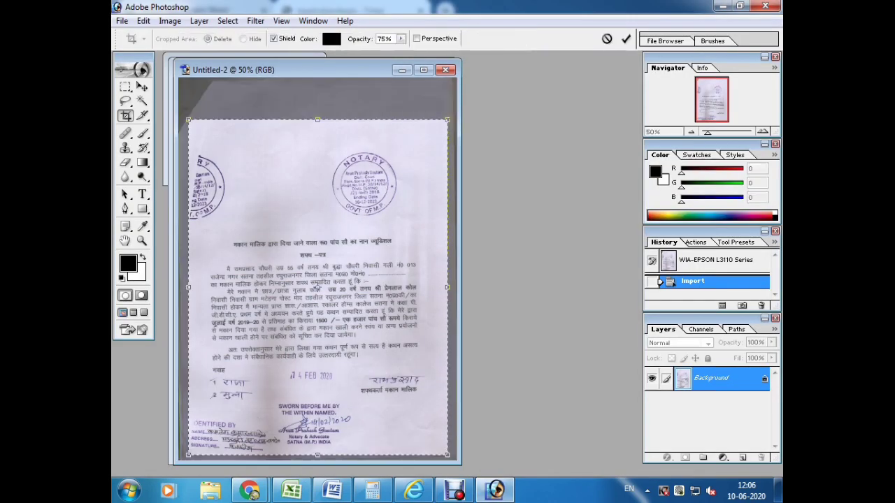
key(Return)
key(ctrl+alt+i)
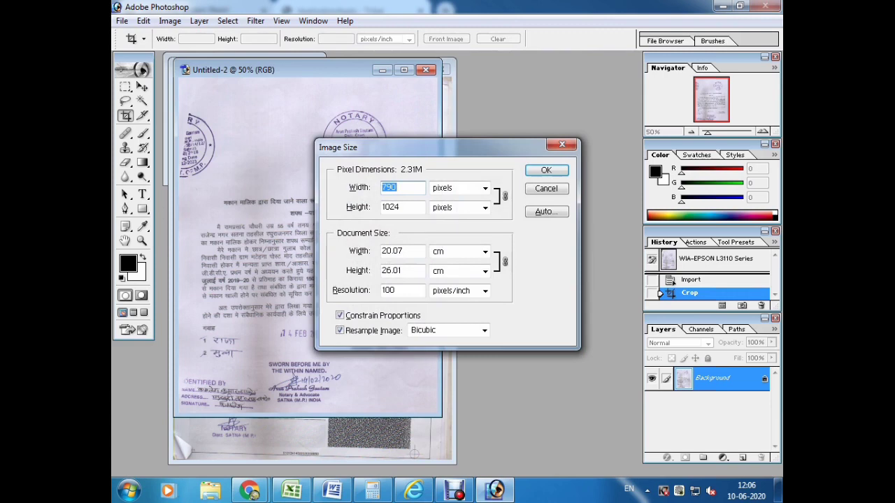
text(8)
key(Return)
key(ctrl+shift+s)
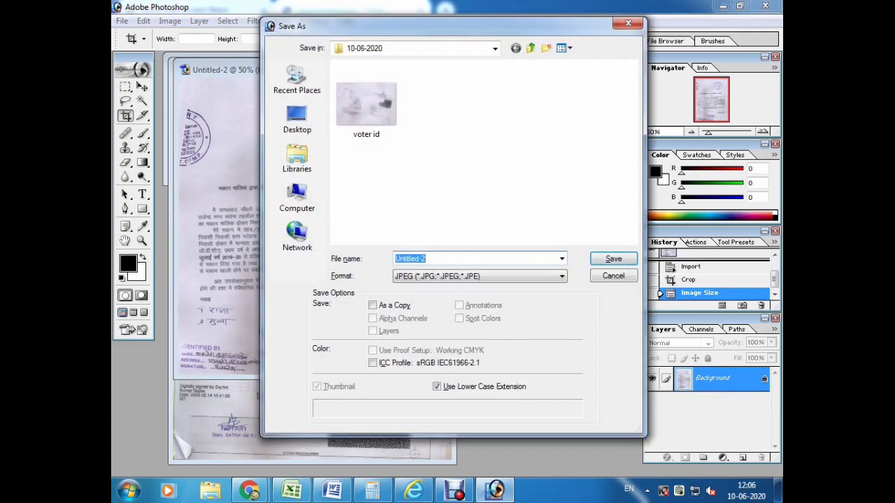
text(rent2)
key(Return)
key(Return)
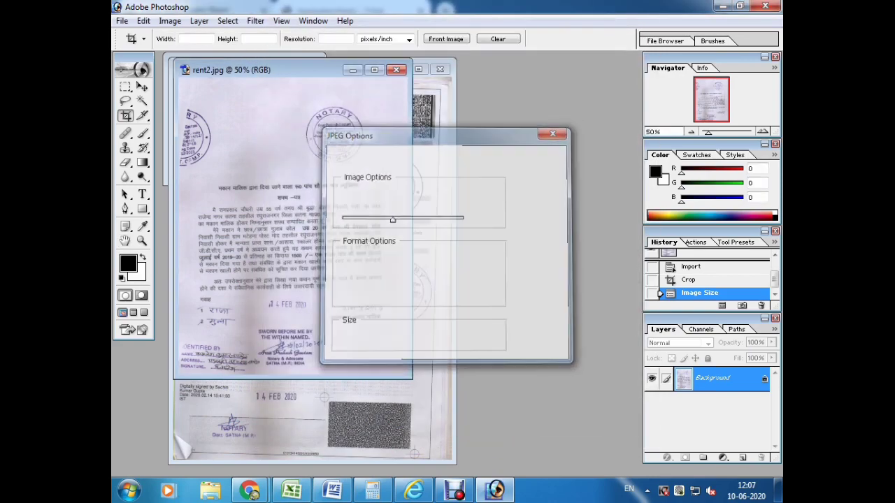
Resize the stamp-duty certificate scan and save it as rent 1.jpg
key(ctrl+w)
key(ctrl+alt+i)
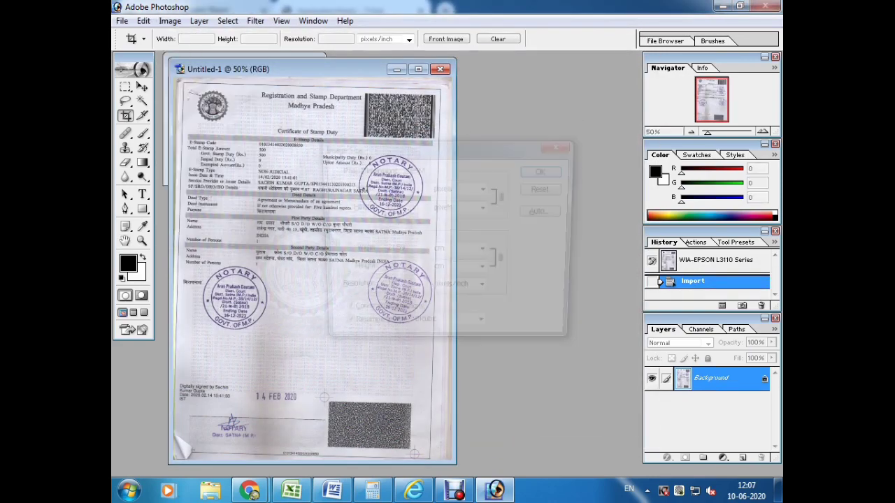
key(Return)
key(ctrl+s)
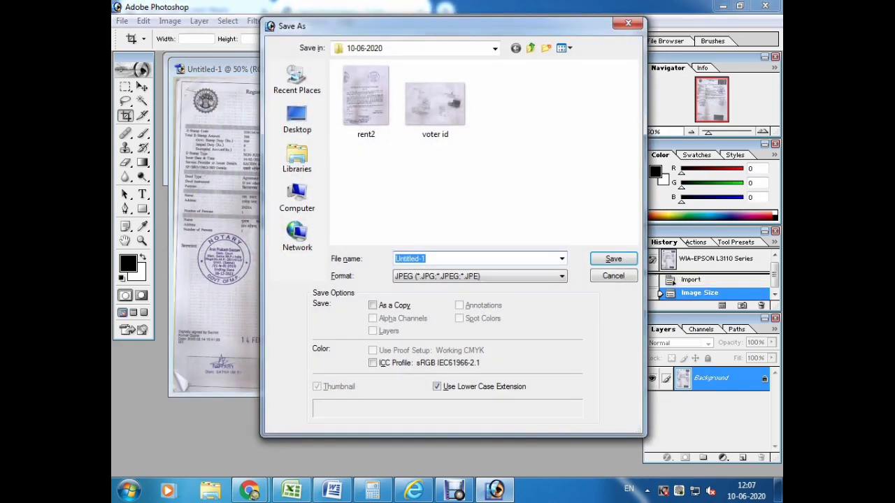
text(re)
key(Down)
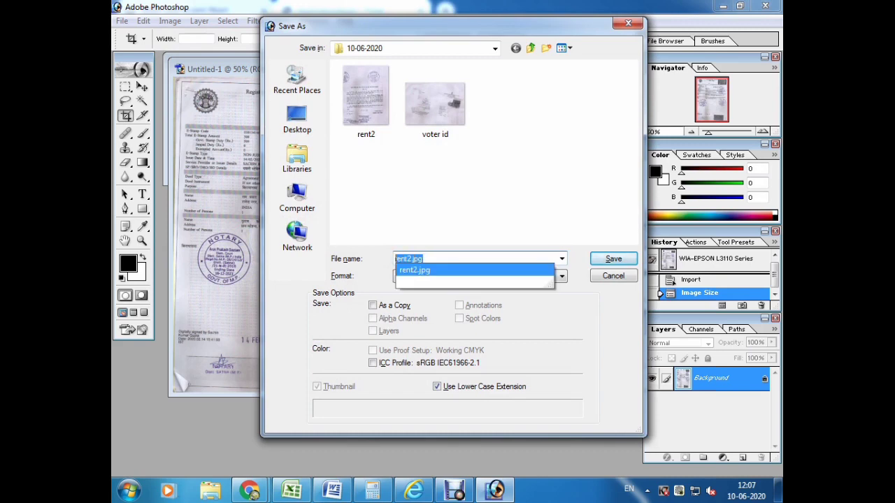
key(End)
key(BackSpace)
key(BackSpace)
key(BackSpace)
key(BackSpace)
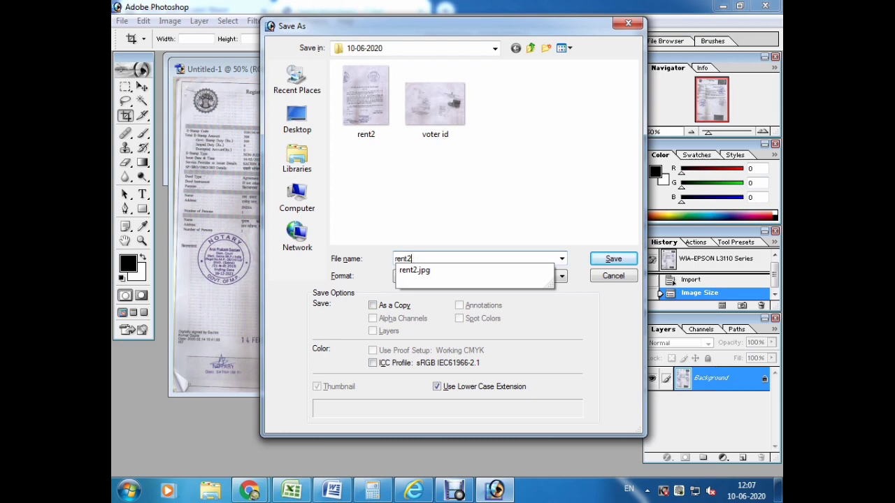
key(BackSpace)
text(1)
key(Return)
key(Return)
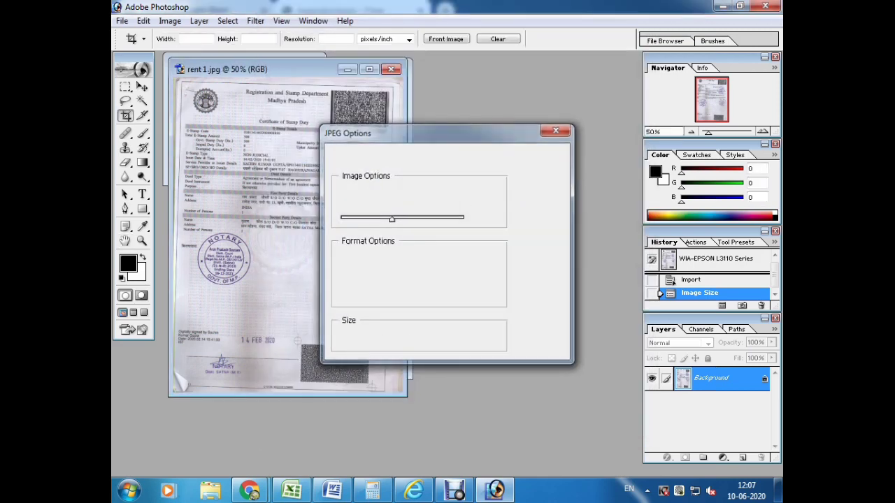
key(alt+Tab)
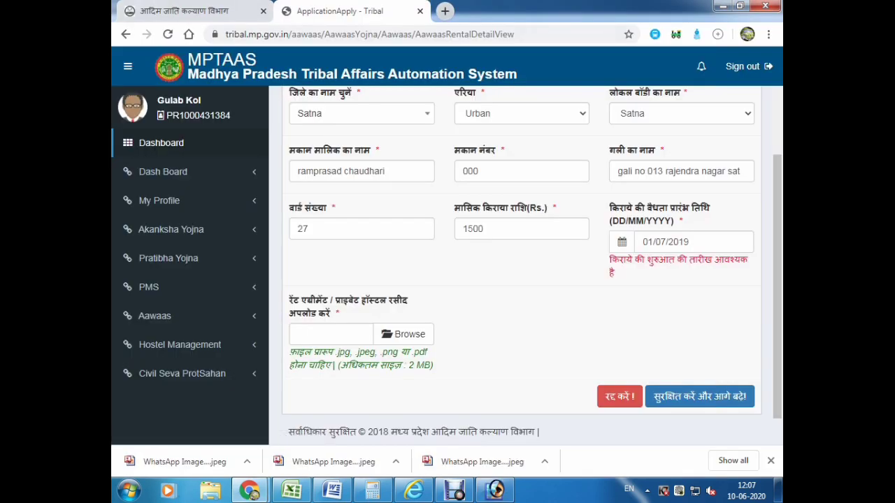
Google 'jpg to pdf' in a new tab and open the iLovePDF JPG to PDF result
key(ctrl+t)
text(google.com)
key(Return)
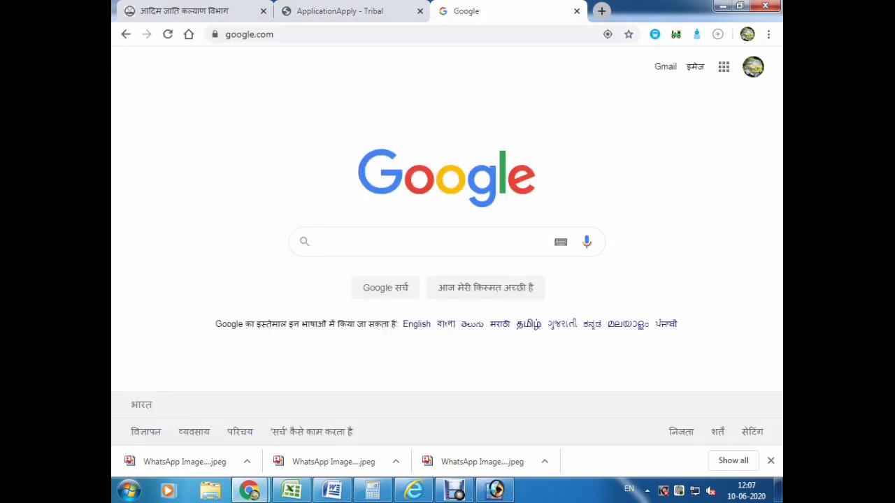
text(jp)
key(Down)
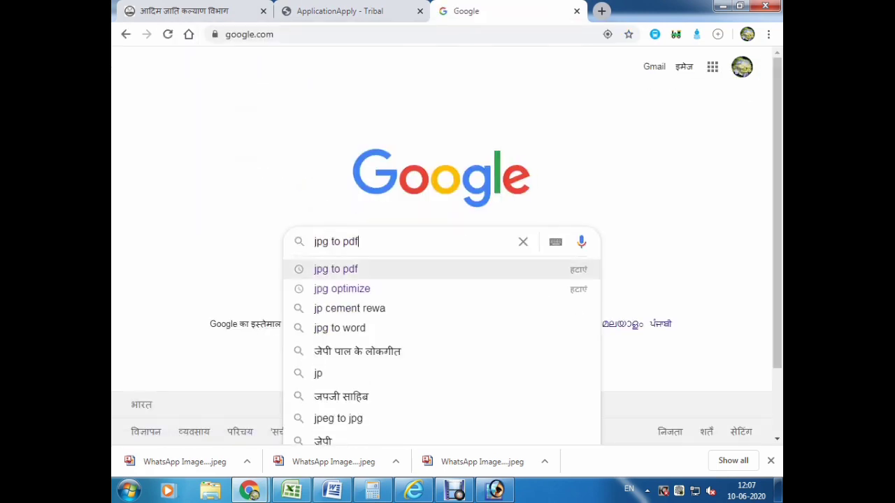
key(Return)
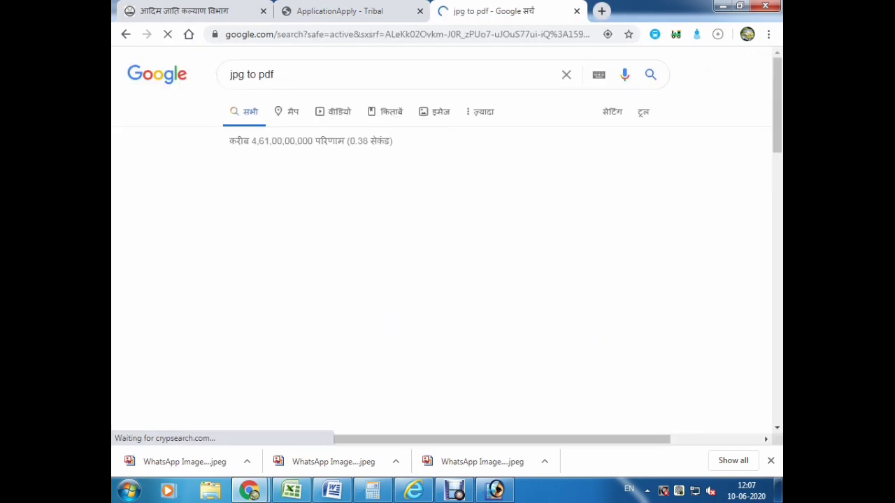
scroll(404, 313, down, 3)
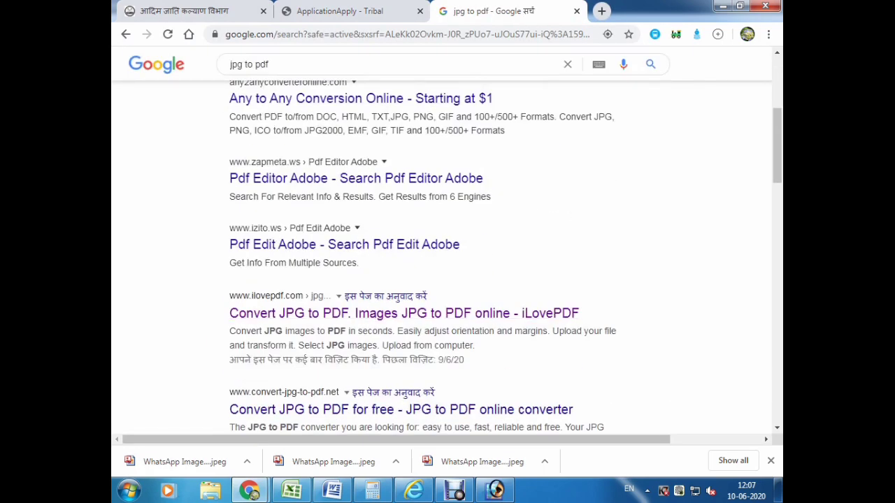
click(404, 313)
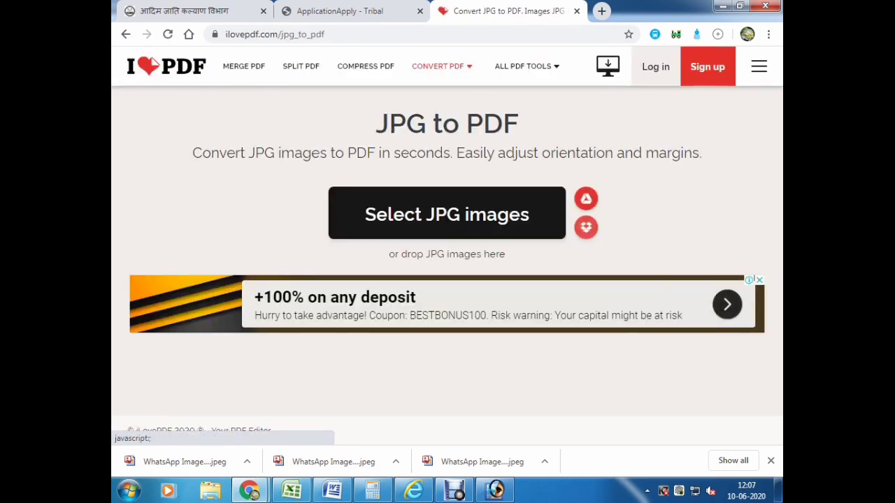
Upload the rent 1 and rent2 images to iLovePDF and convert them to PDF
click(447, 214)
click(251, 105)
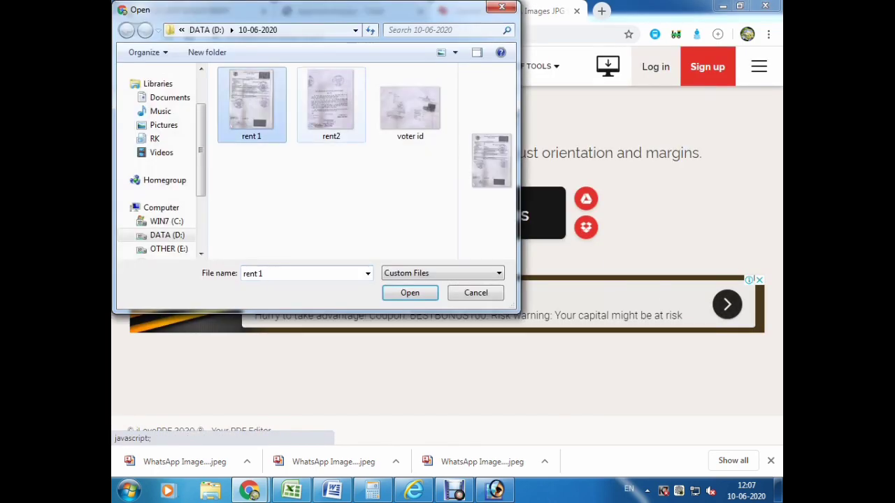
ctrl+click(331, 105)
click(410, 292)
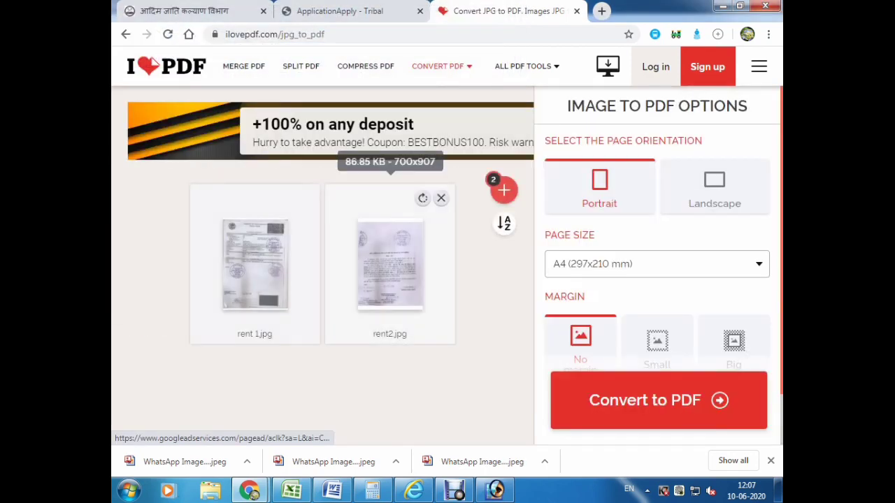
click(659, 400)
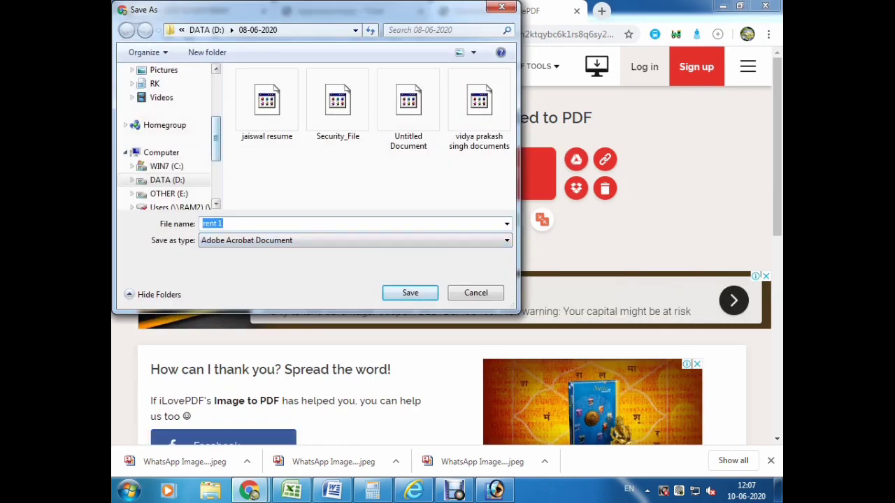
Save the PDF as rent 1 in D:\10-06-2020 and go back to the application form tab
key(alt+Up)
key(shift+Tab)
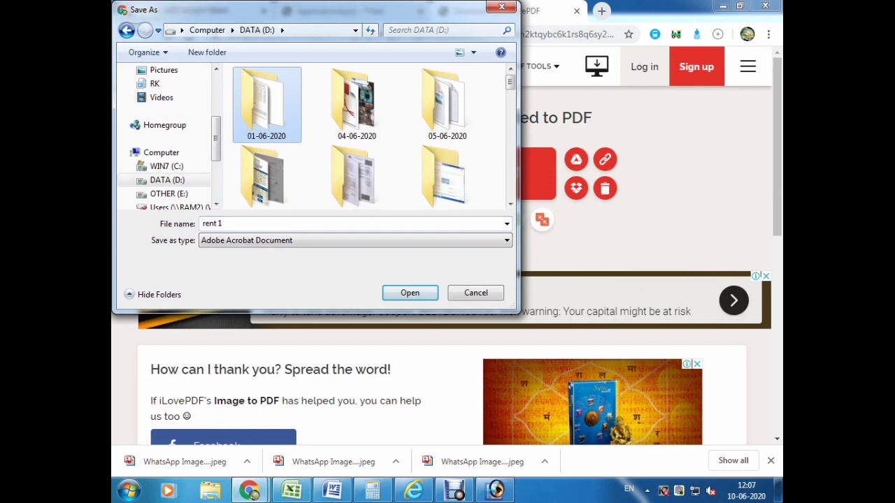
key(1)
key(Return)
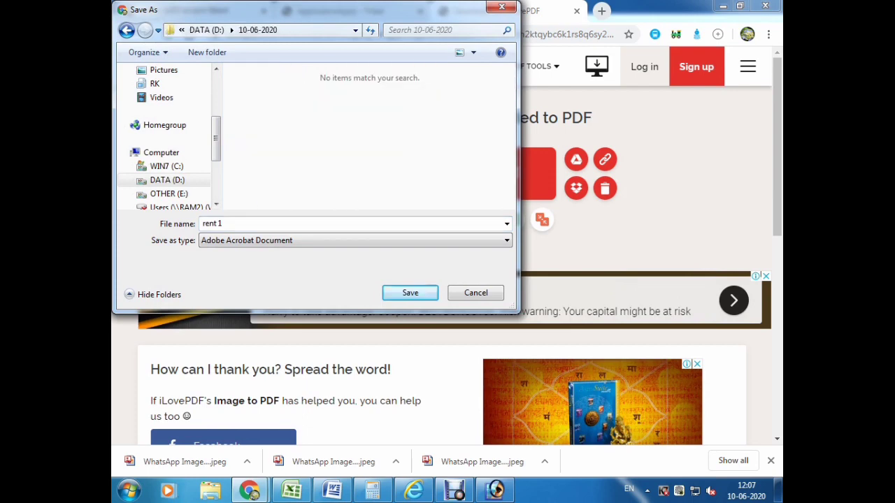
key(Return)
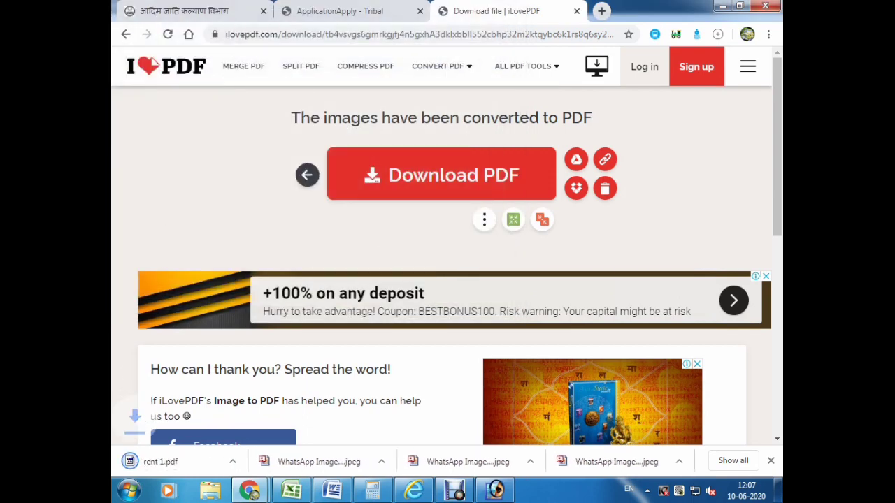
key(alt+Tab)
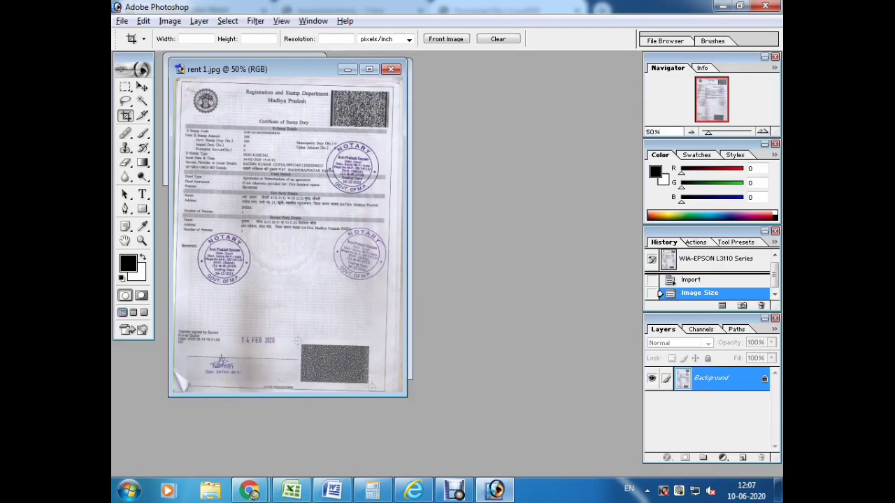
key(alt+Tab)
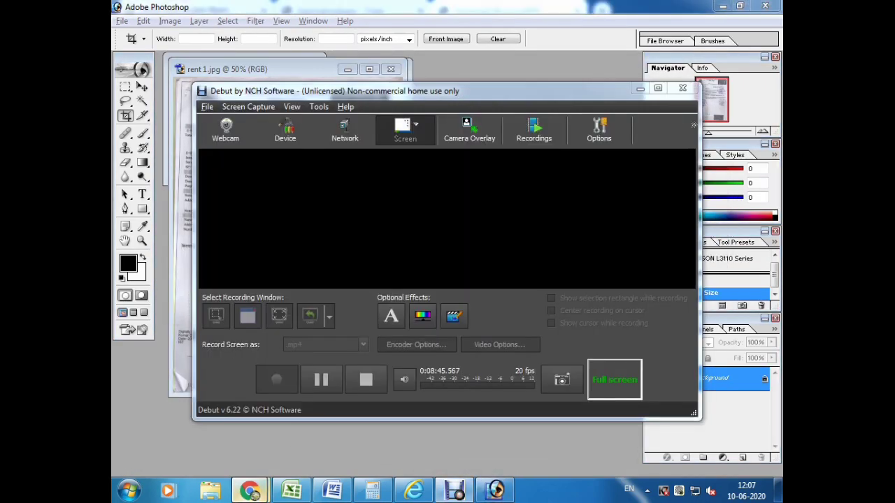
mouse_move(250, 491)
click(192, 391)
click(339, 11)
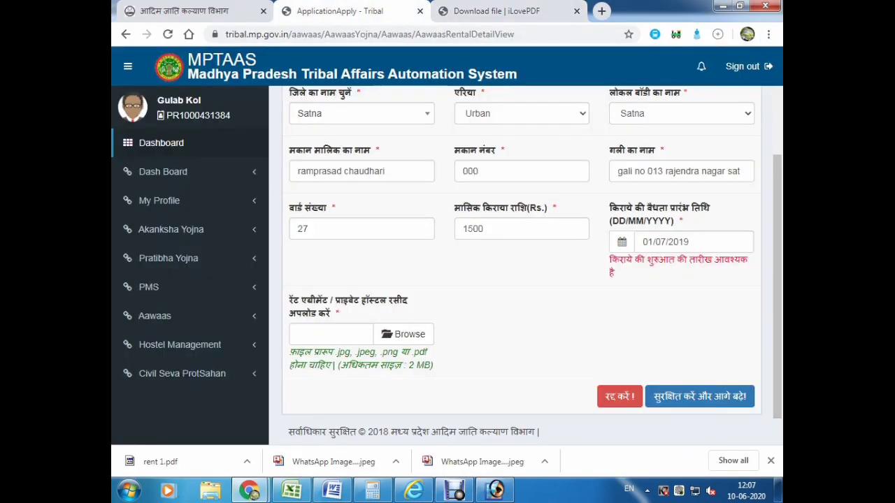
Upload rent 1.pdf as the rent agreement, dismiss the reminder, and save the rental details
click(403, 334)
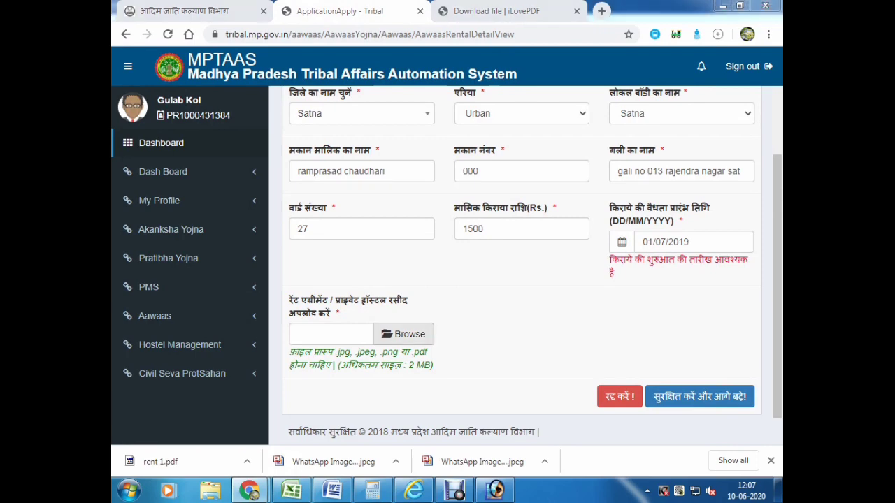
key(Return)
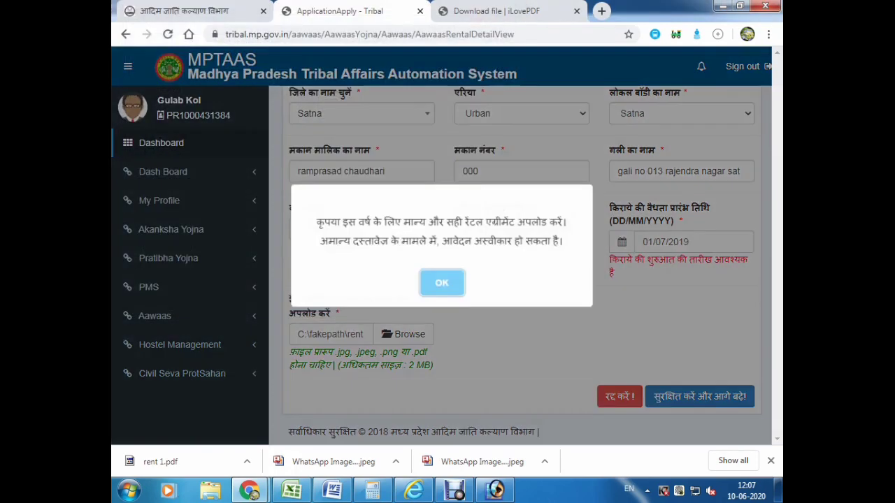
key(Return)
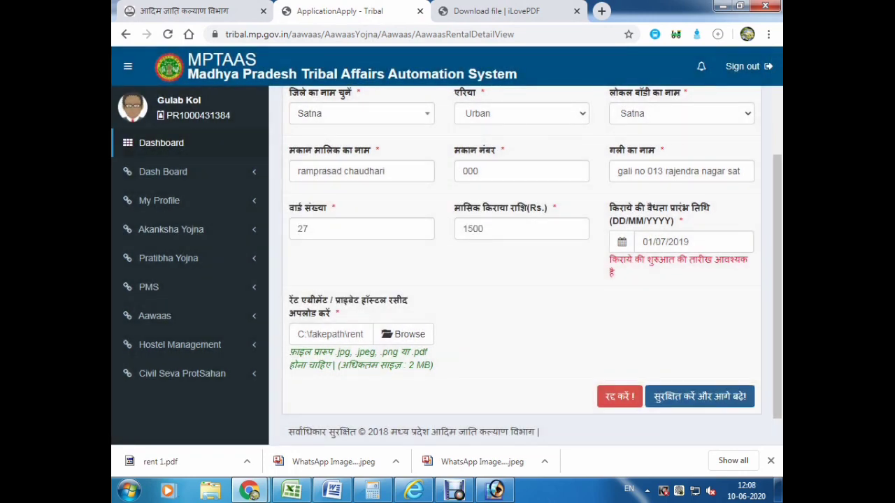
key(Return)
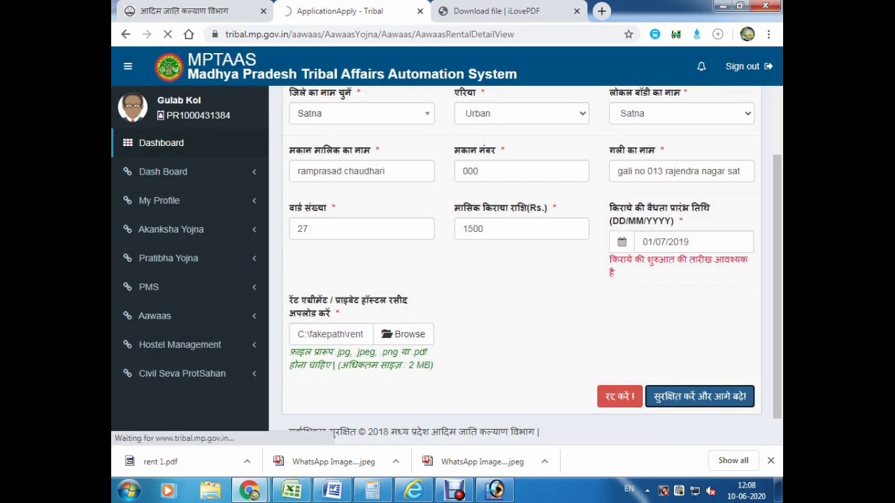
scroll(525, 279, down, 8)
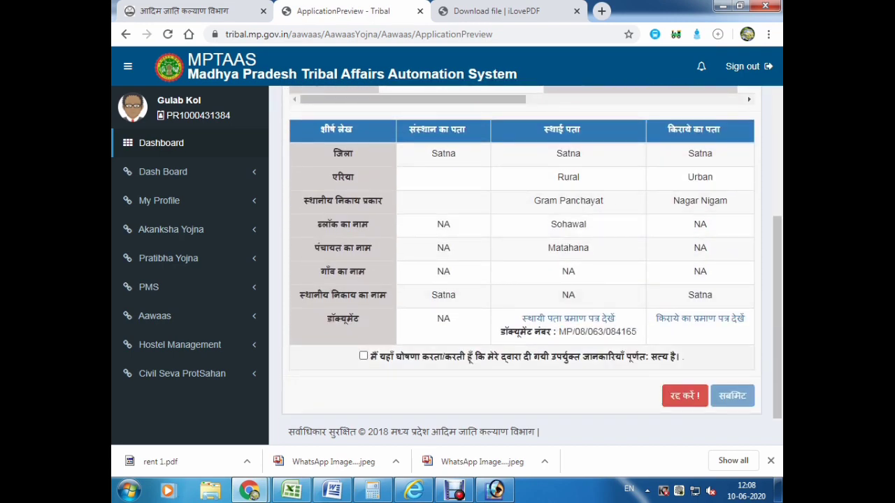
Tick the declaration, submit the Aawaas application and confirm with Yes
click(363, 356)
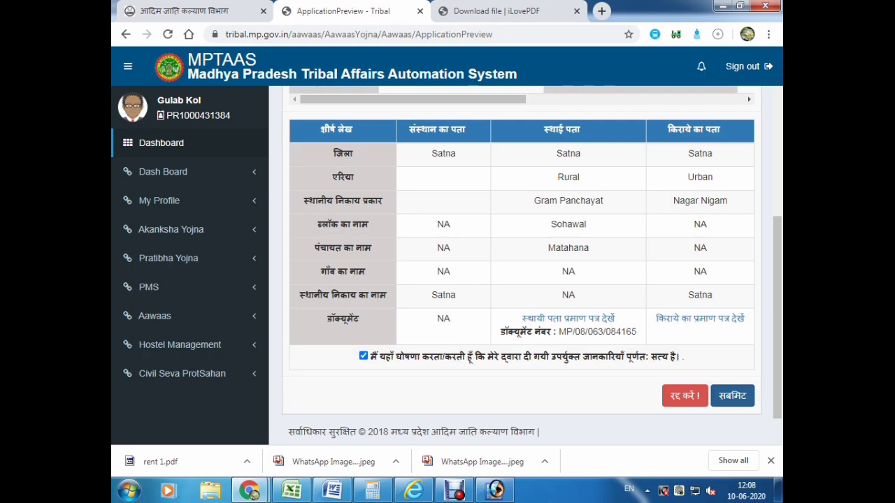
click(732, 396)
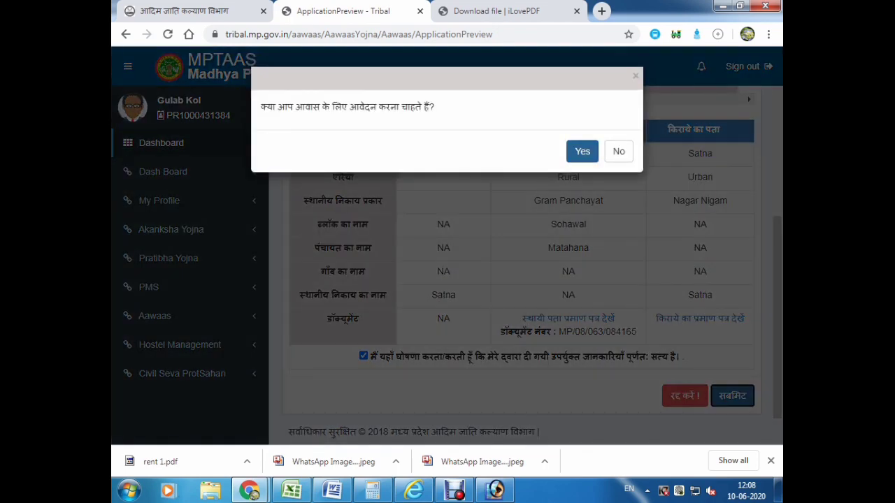
click(582, 151)
scroll(521, 280, down, 10)
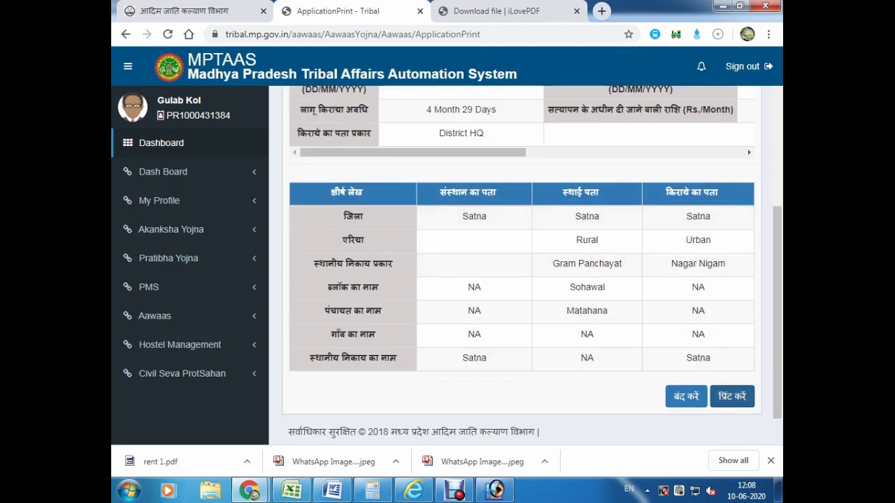
Print 2 copies of the submitted application
click(732, 396)
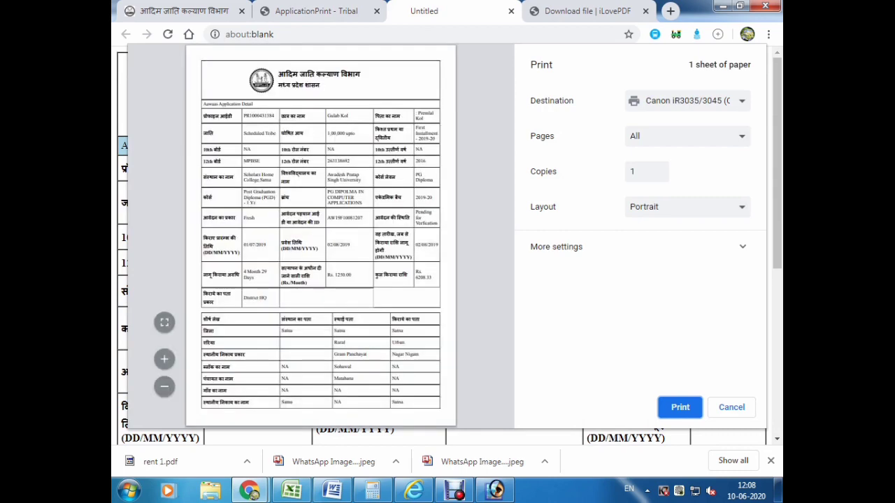
click(659, 168)
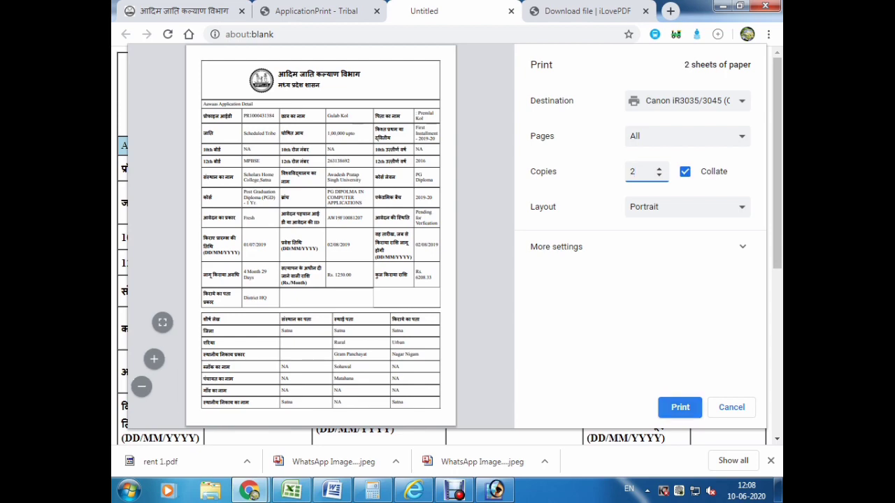
click(663, 409)
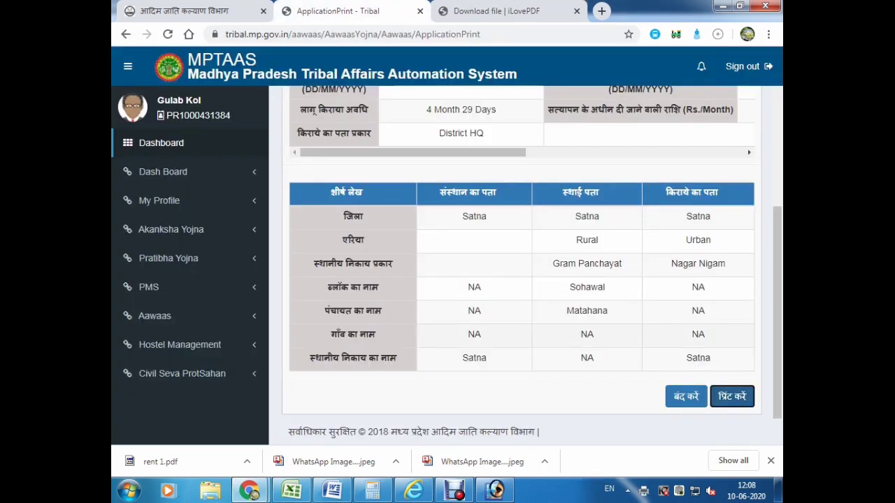
Sign out of MPTAAS back to the login page
scroll(525, 251, up, 4)
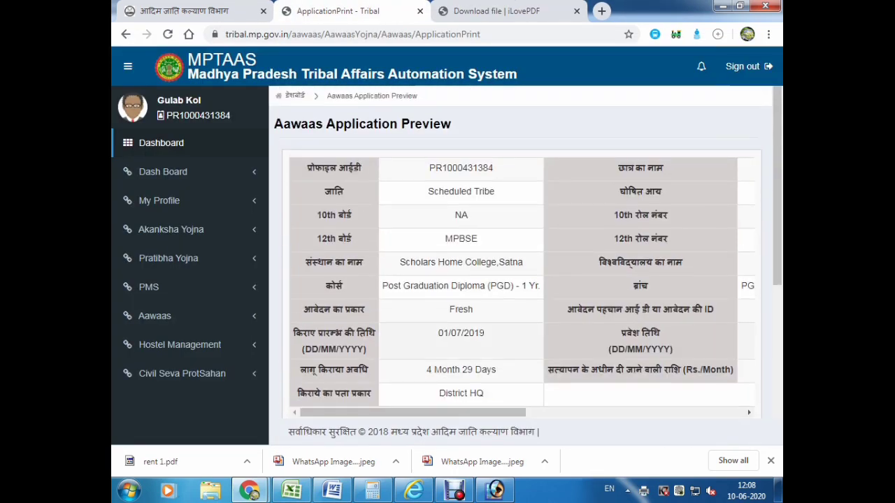
scroll(525, 280, down, 4)
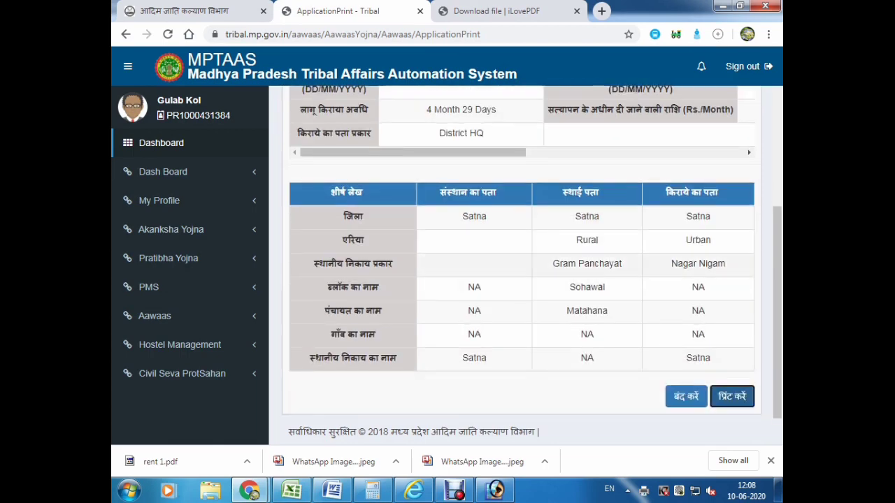
scroll(524, 280, up, 4)
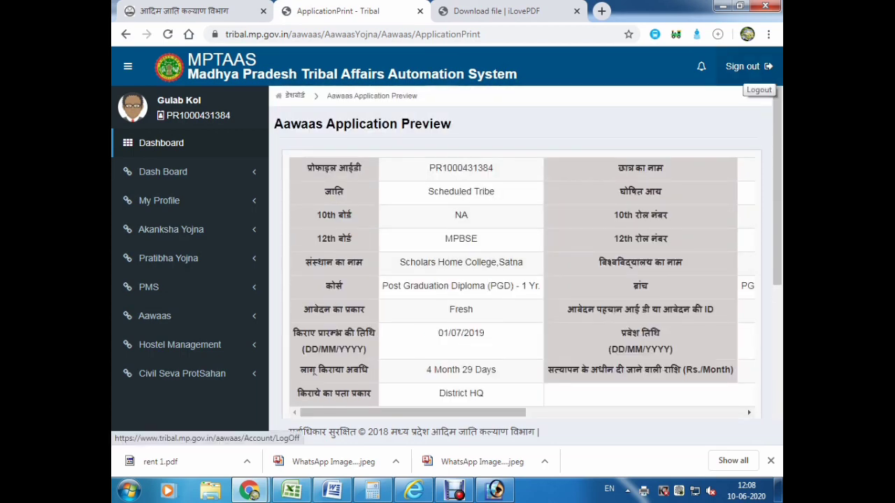
click(747, 66)
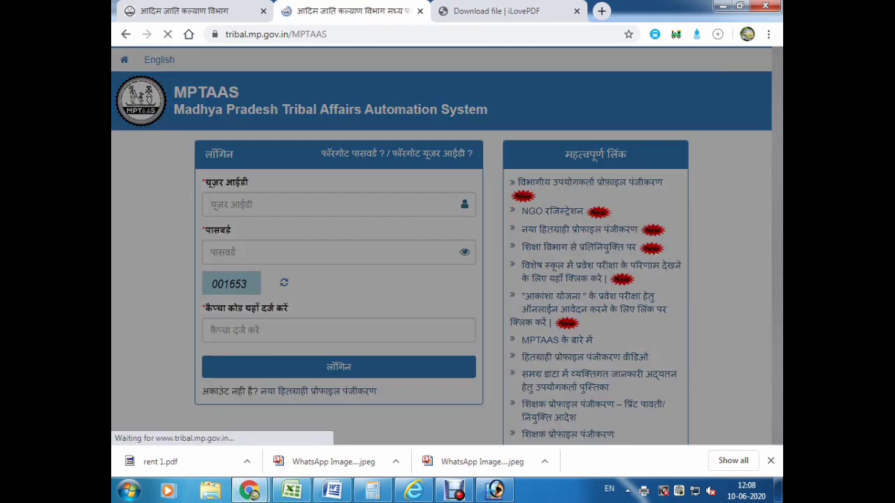